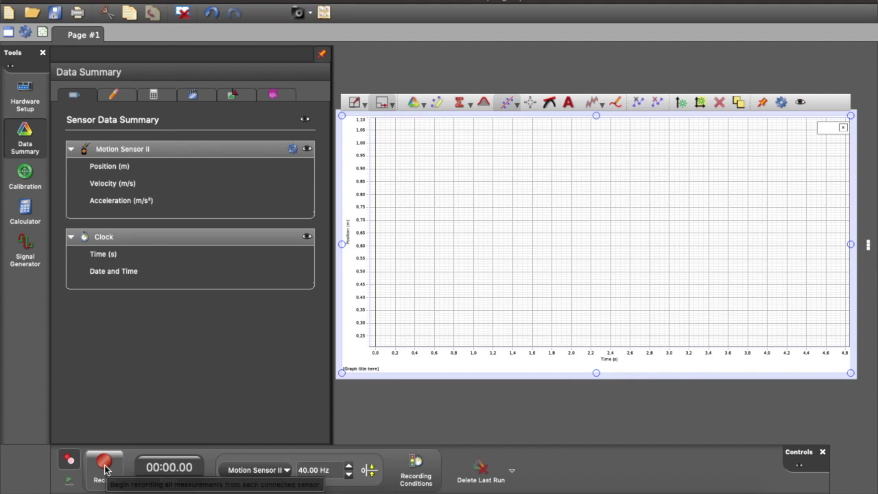
# - Record a 4.87 s Run #1 whose position dips to about 0.33 m near 2 s
pyautogui.click(104, 466)
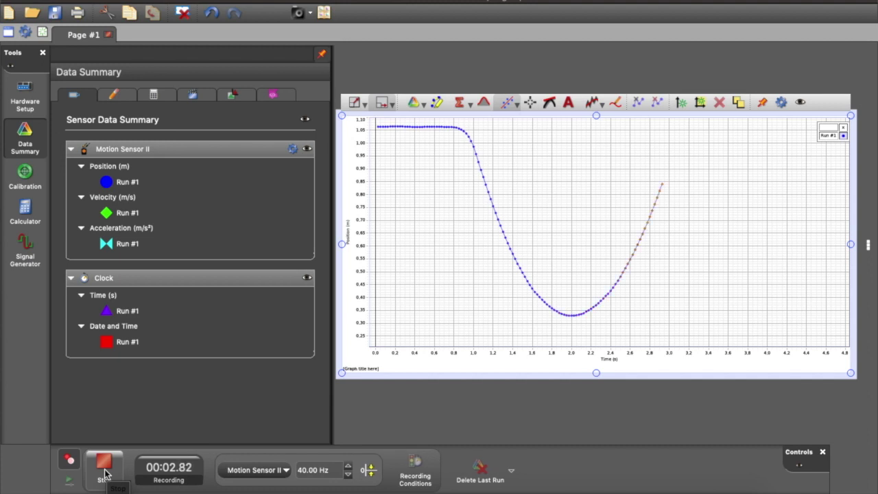
pyautogui.click(105, 472)
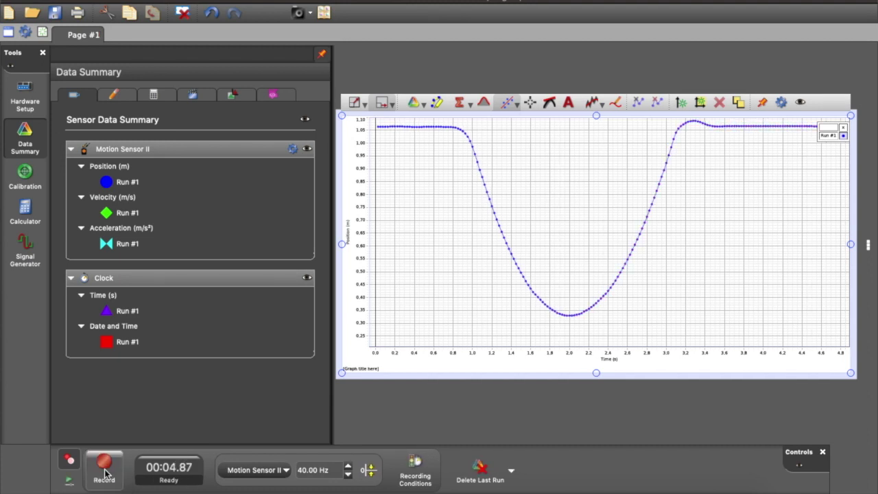
# - Set up Export Data for Run #1 with only Time and Position, as tab-delimited values
pyautogui.click(137, 0)
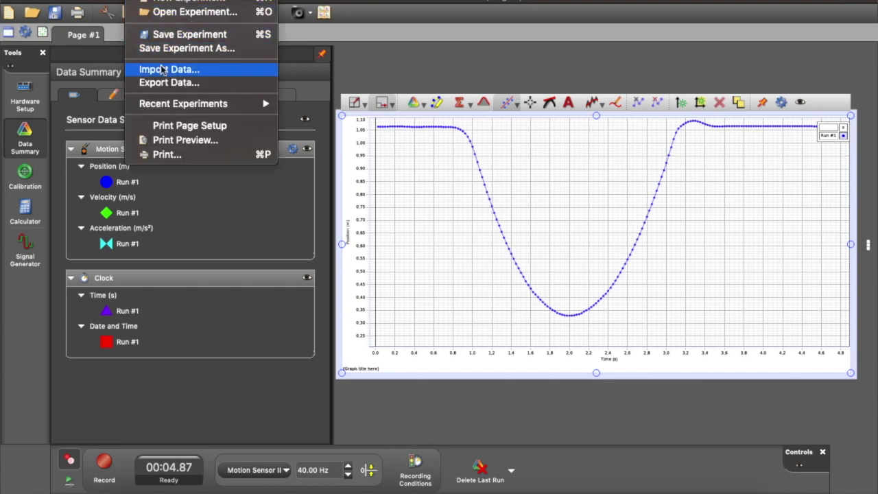
pyautogui.click(165, 83)
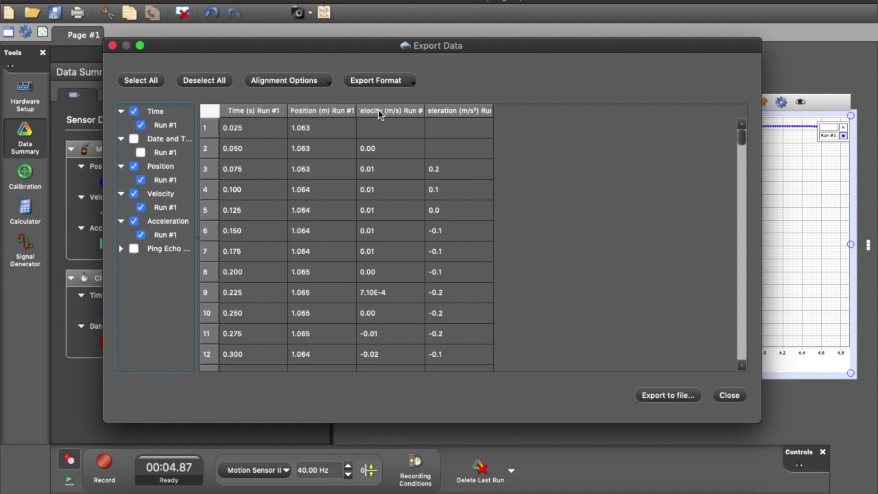
pyautogui.click(134, 194)
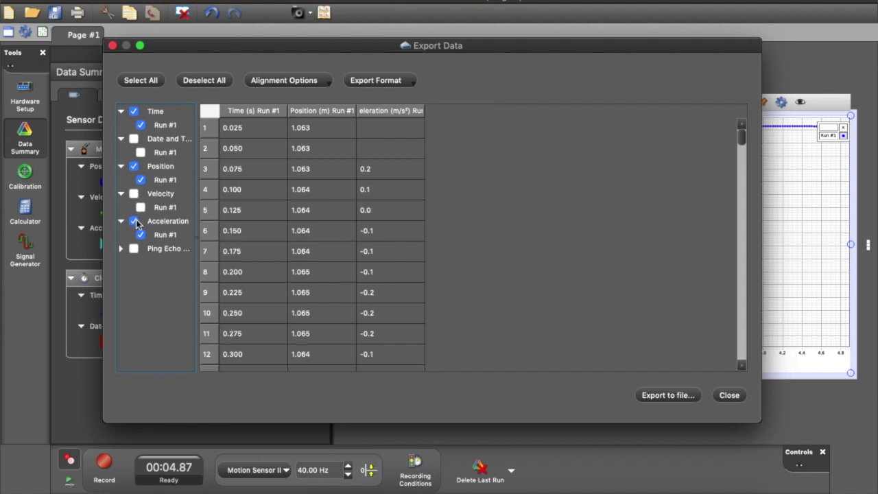
pyautogui.click(134, 221)
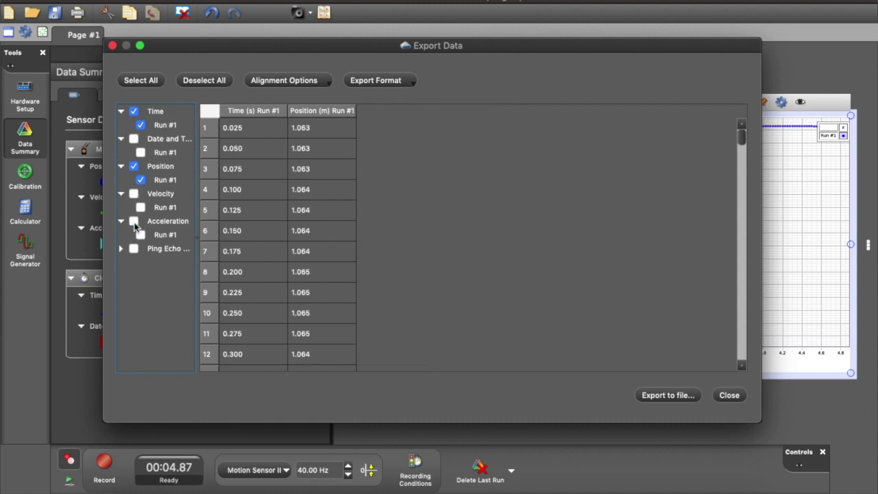
pyautogui.click(385, 80)
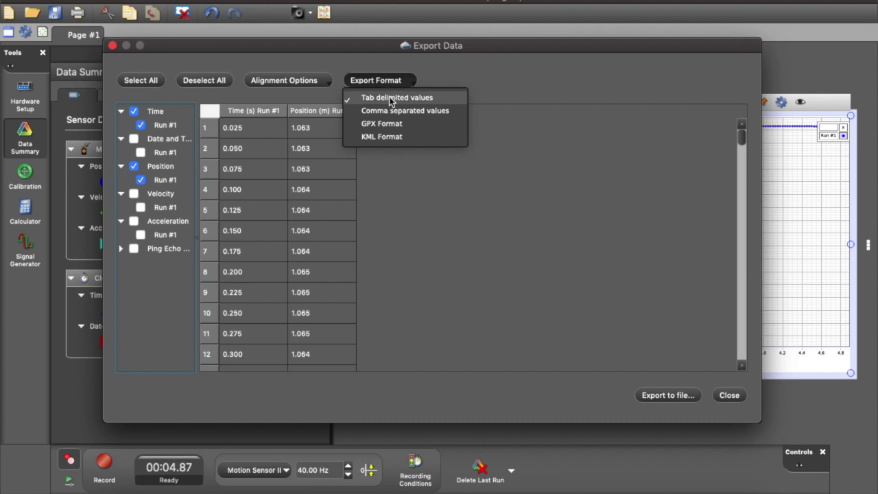
pyautogui.click(391, 98)
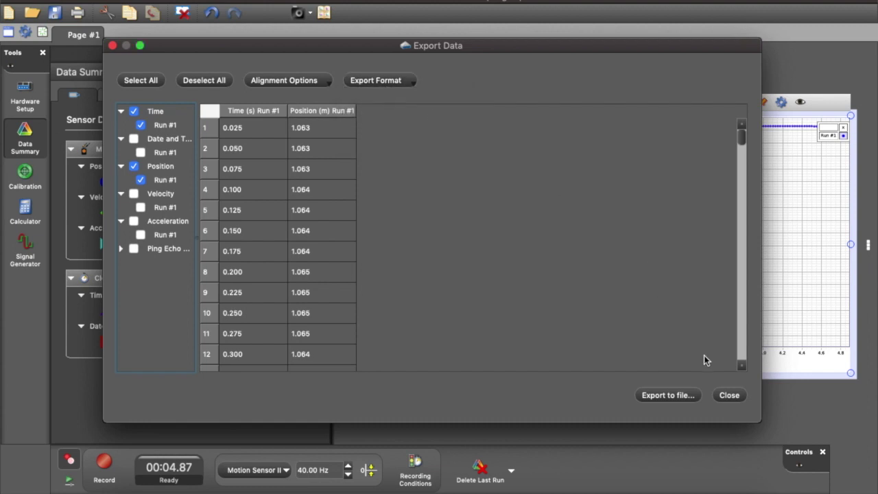
# - Save the export as Run1.txt, replacing the existing copy, and close the export window
pyautogui.click(688, 396)
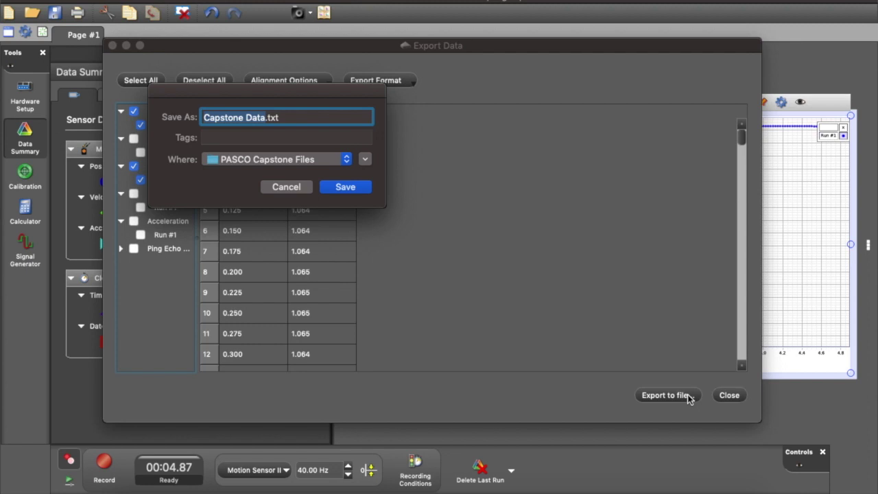
pyautogui.write('Run')
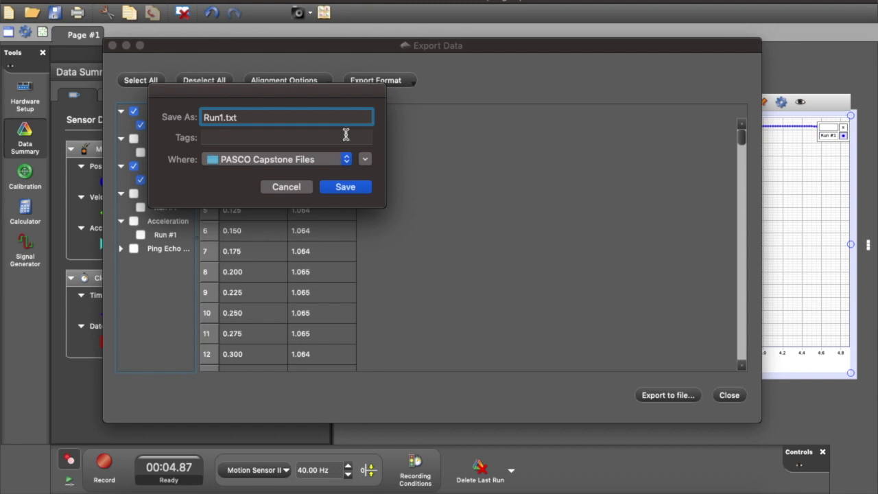
pyautogui.click(357, 188)
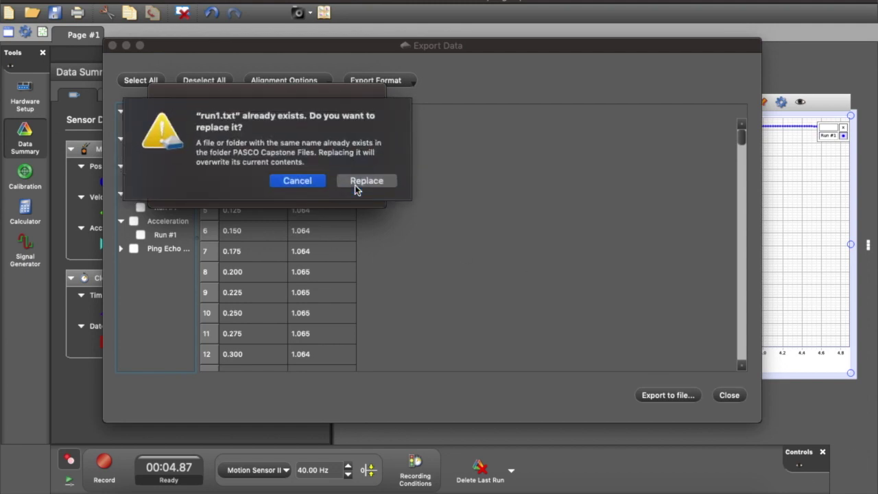
pyautogui.click(355, 187)
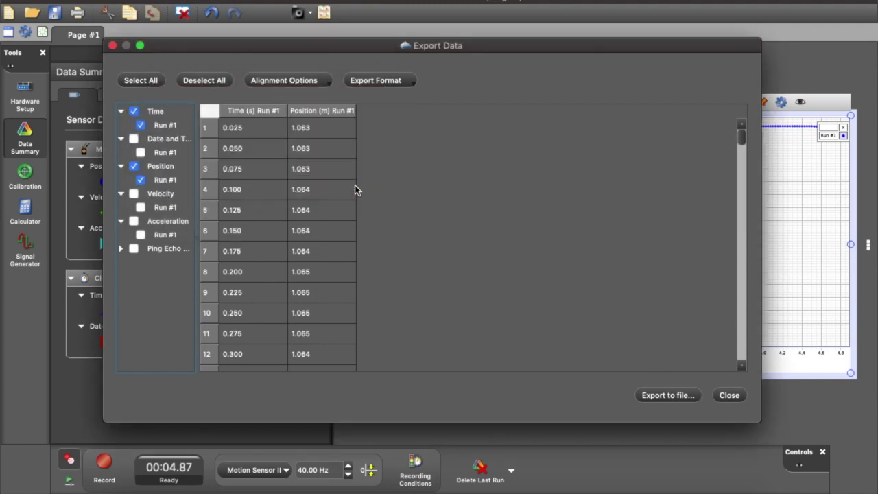
pyautogui.click(727, 395)
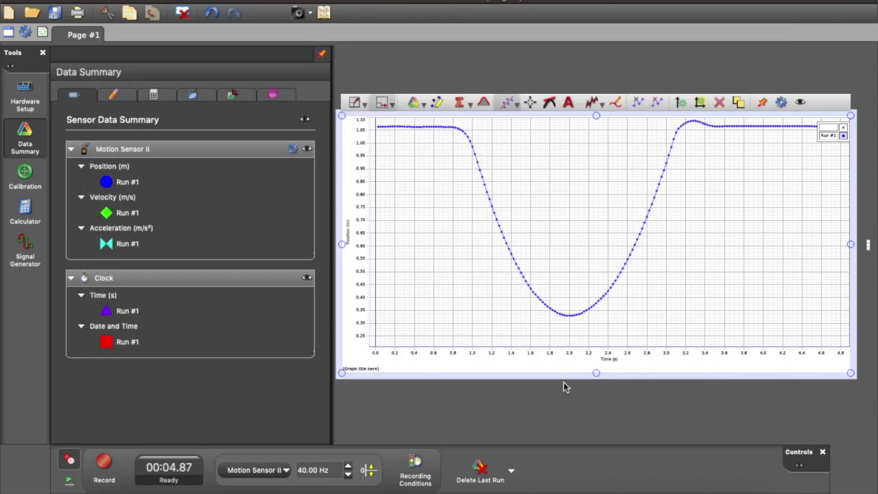
# - Open run1.txt from PASCO Capstone Files in TextEdit, review its Time and Position columns, then close it
pyautogui.click(134, 489)
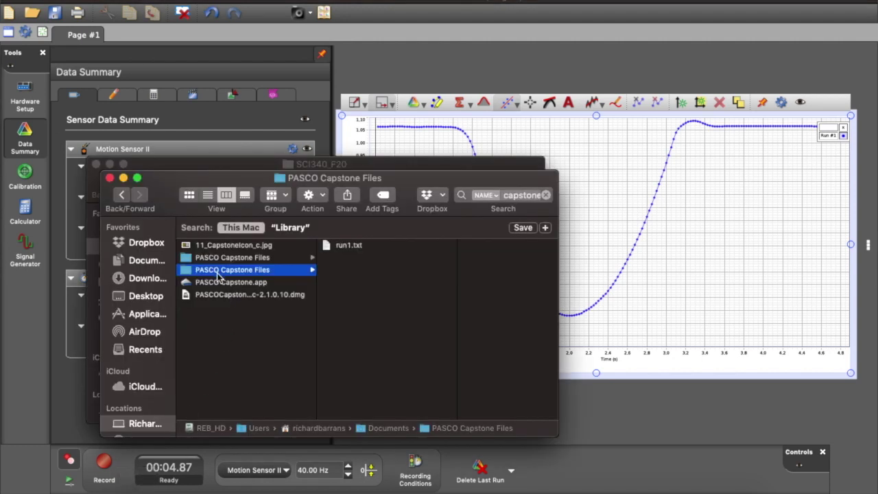
pyautogui.click(331, 247)
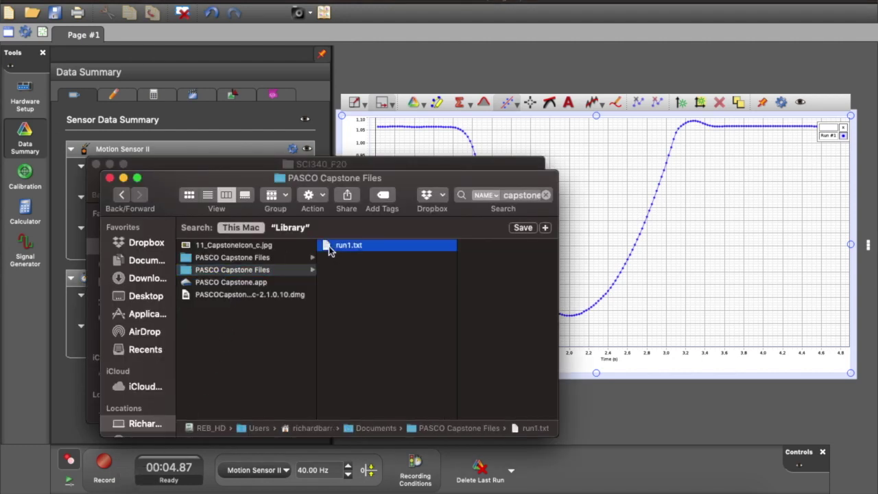
pyautogui.doubleClick(328, 246)
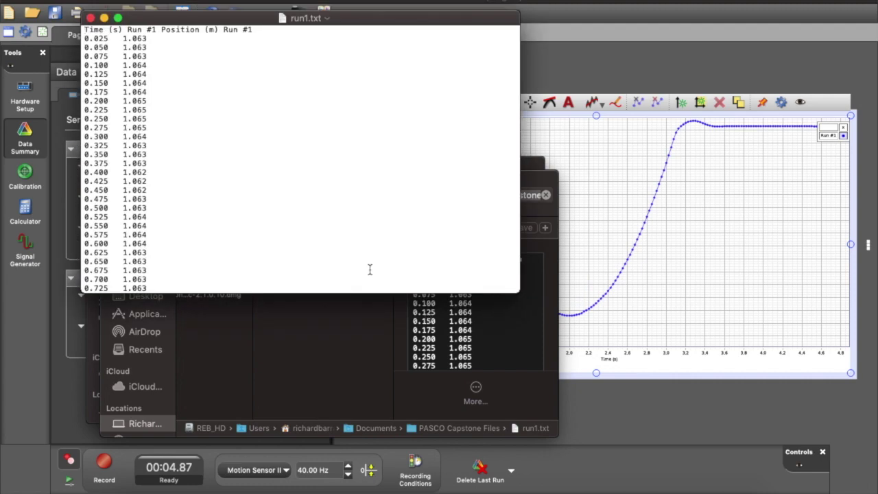
pyautogui.scroll(-20, 137, 131)
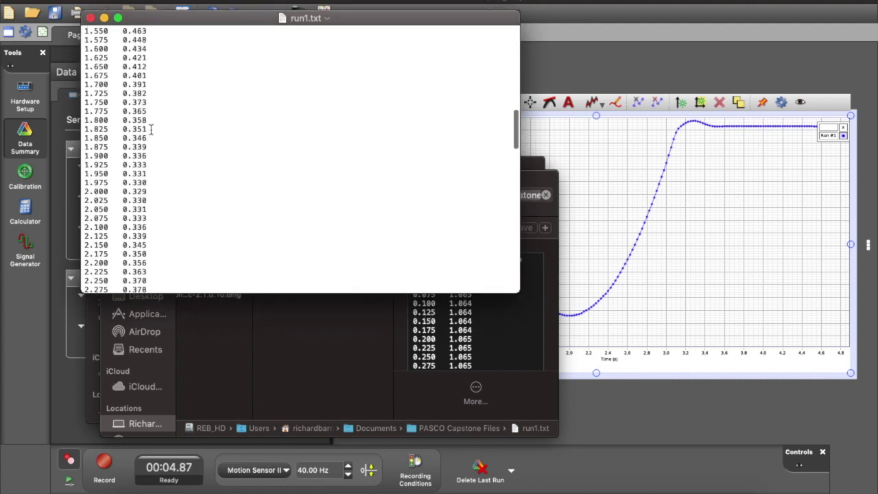
pyautogui.scroll(-10, 151, 129)
pyautogui.scroll(20, 138, 103)
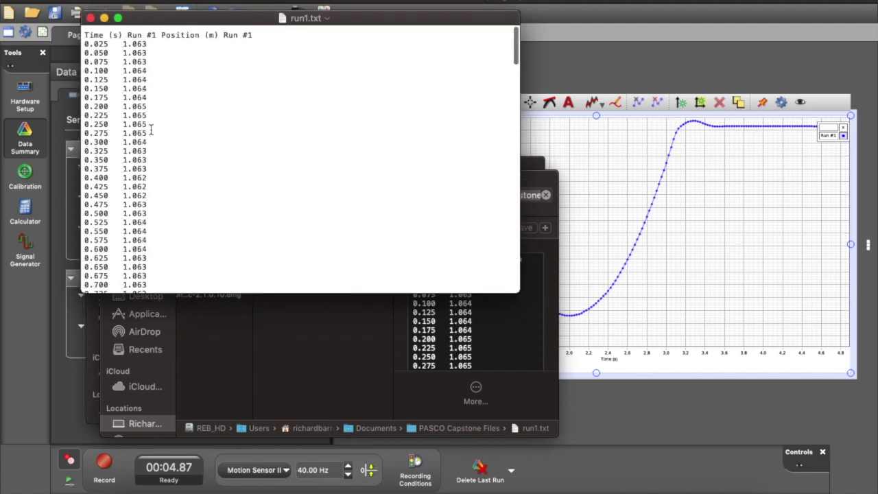
pyautogui.click(90, 18)
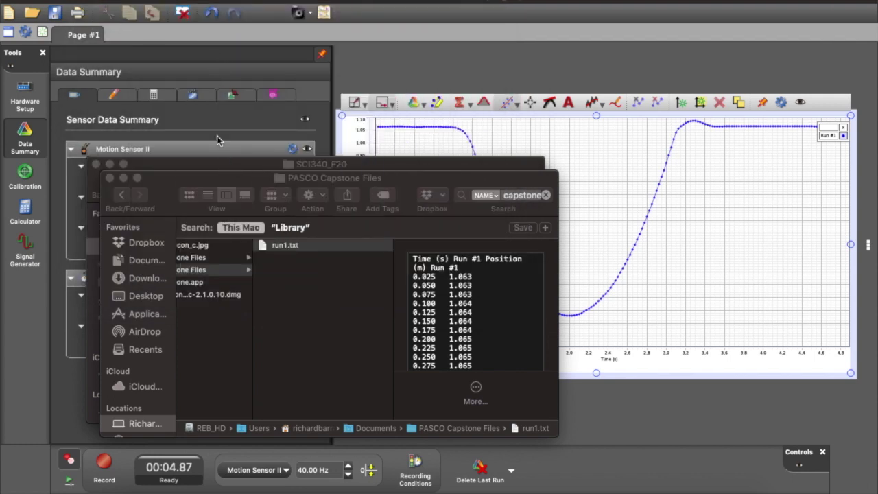
pyautogui.moveTo(186, 183); pyautogui.dragTo(106, 188)
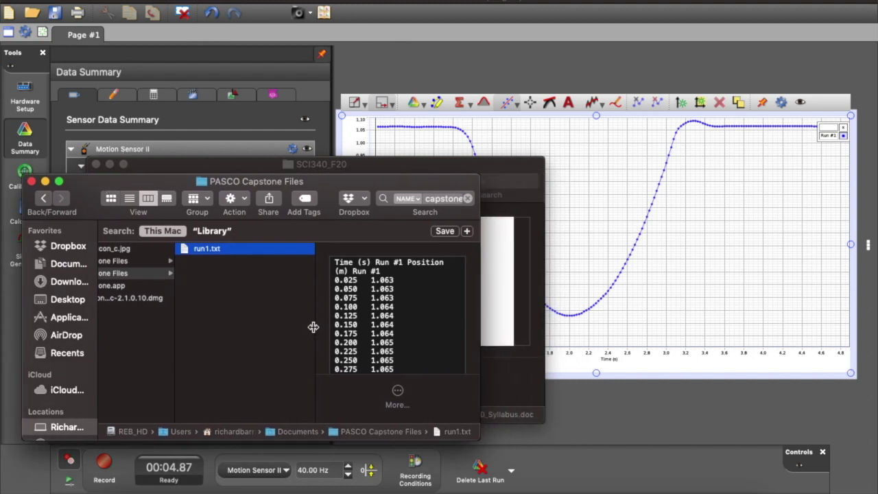
# - Upload run1.txt into the untitled Google Sheet, replacing the spreadsheet with its Time and Position data
pyautogui.click(170, 488)
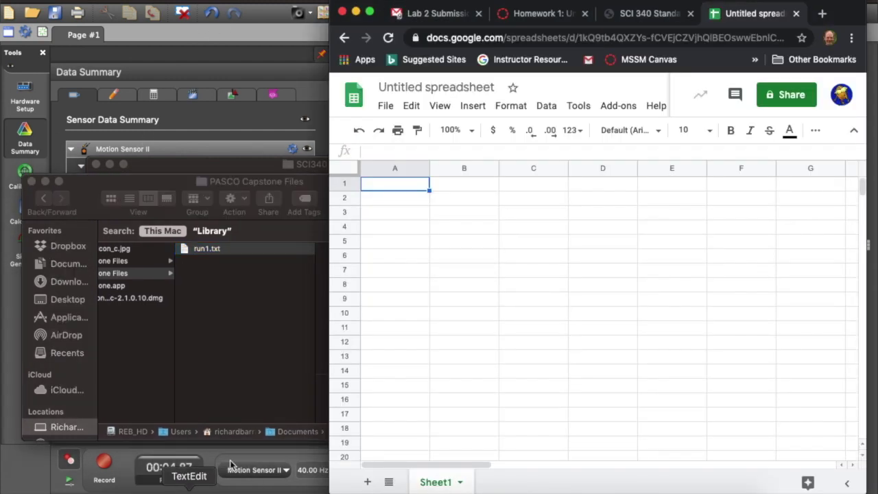
pyautogui.click(387, 108)
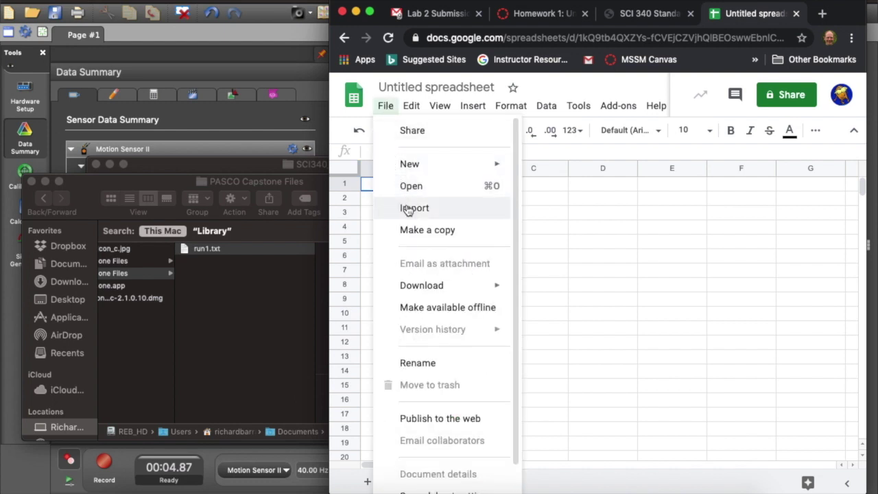
pyautogui.click(410, 207)
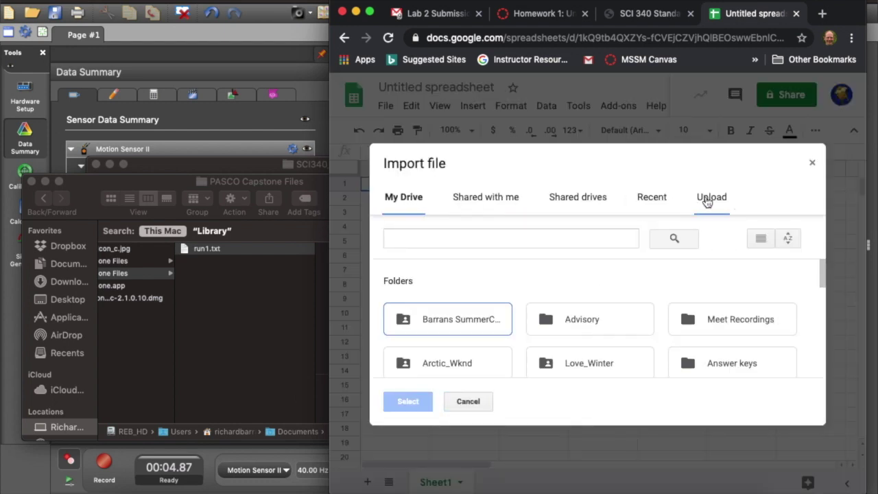
pyautogui.click(710, 198)
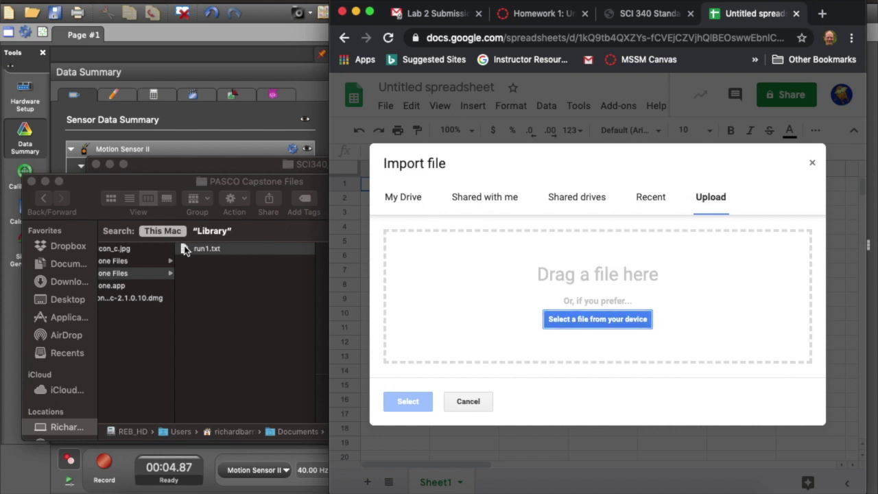
pyautogui.moveTo(184, 249); pyautogui.dragTo(535, 264)
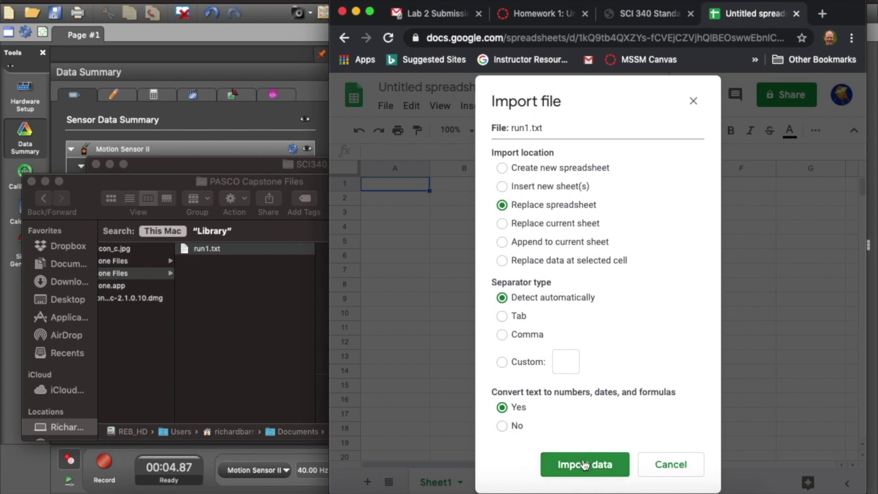
pyautogui.click(584, 465)
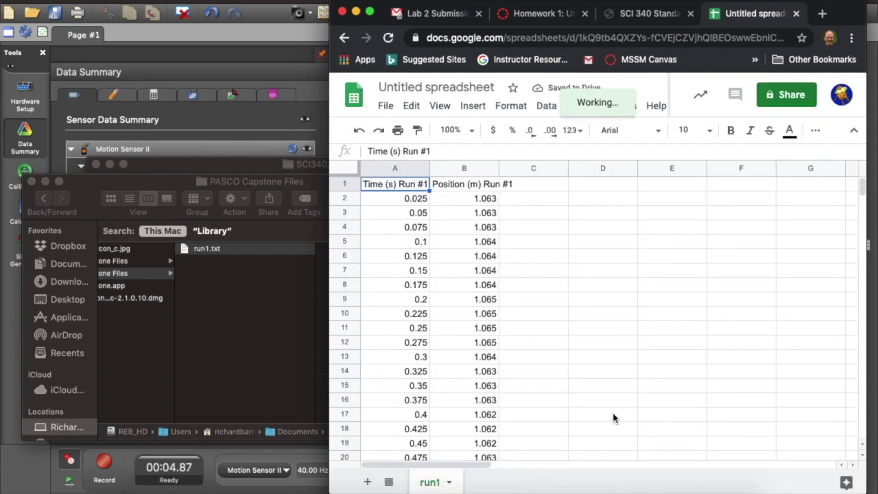
# - Look over the imported rows and select all the data in A1:B196
pyautogui.scroll(-10, 614, 421)
pyautogui.scroll(10, 614, 418)
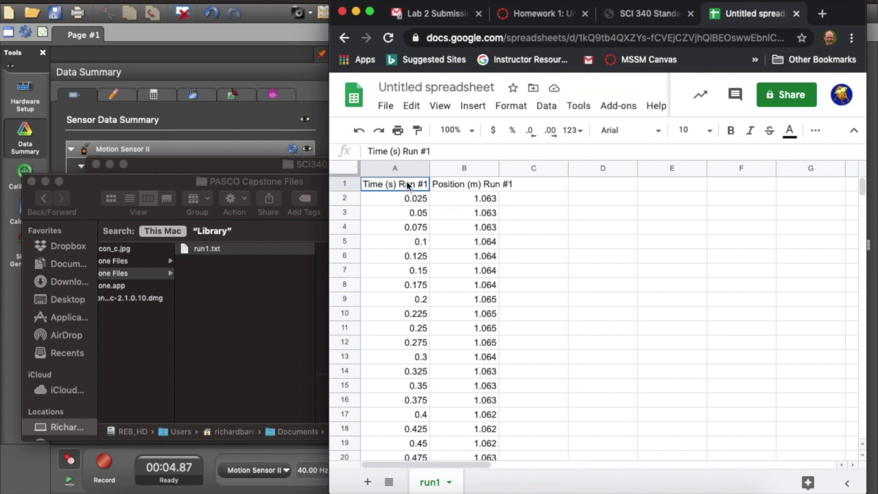
pyautogui.scroll(-20, 462, 292)
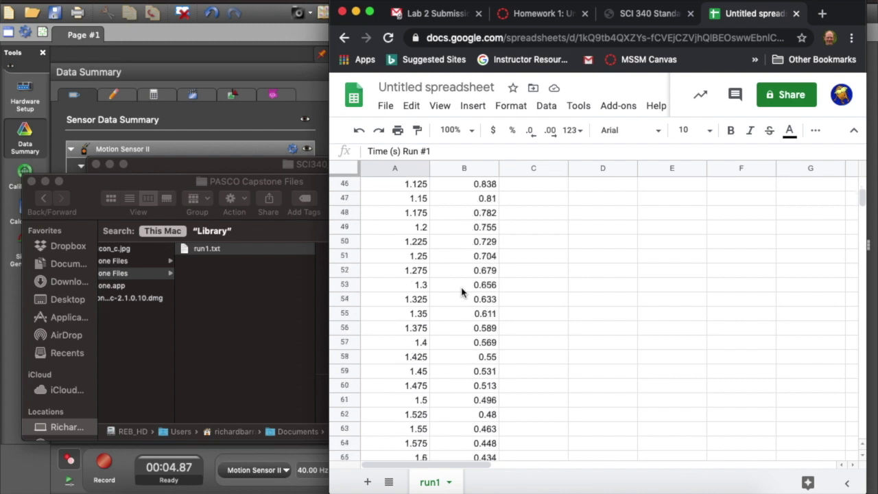
pyautogui.scroll(-20, 462, 292)
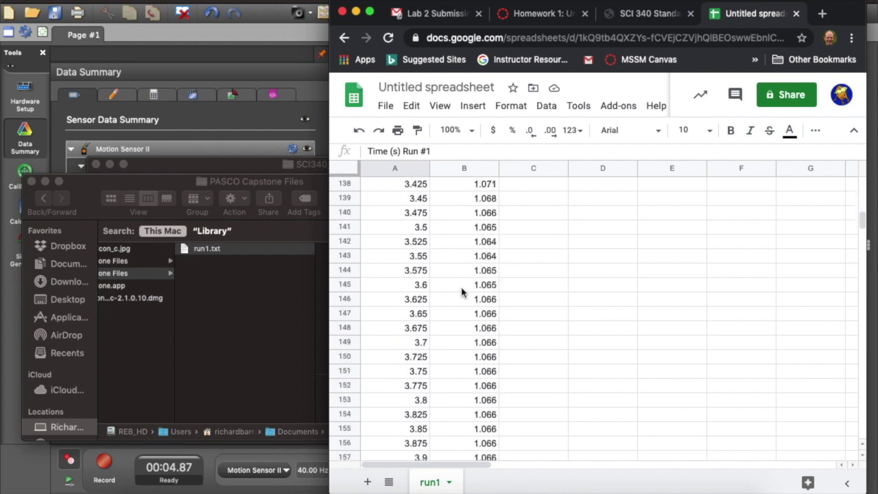
pyautogui.scroll(-13, 462, 292)
pyautogui.scroll(10, 462, 292)
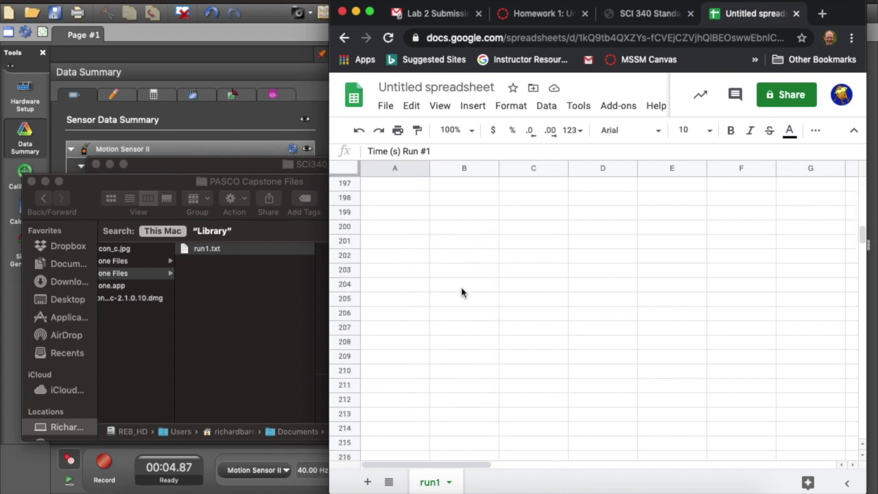
pyautogui.press('super+a')
# - Insert a chart of the selected A1:B196 data and widen the browser window
pyautogui.click(473, 106)
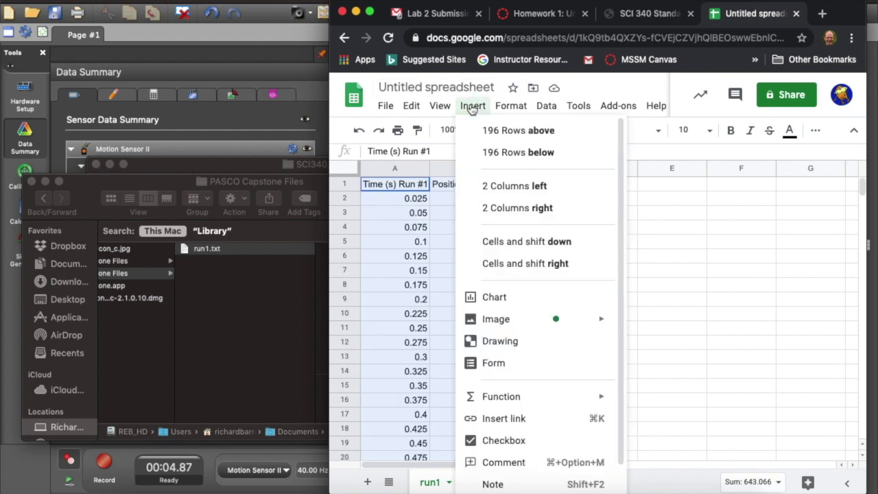
pyautogui.click(502, 297)
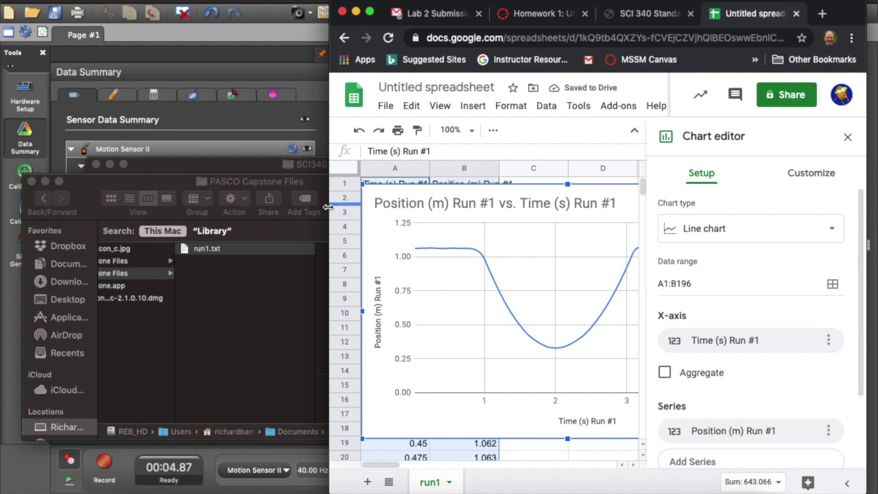
pyautogui.moveTo(331, 208); pyautogui.dragTo(59, 227)
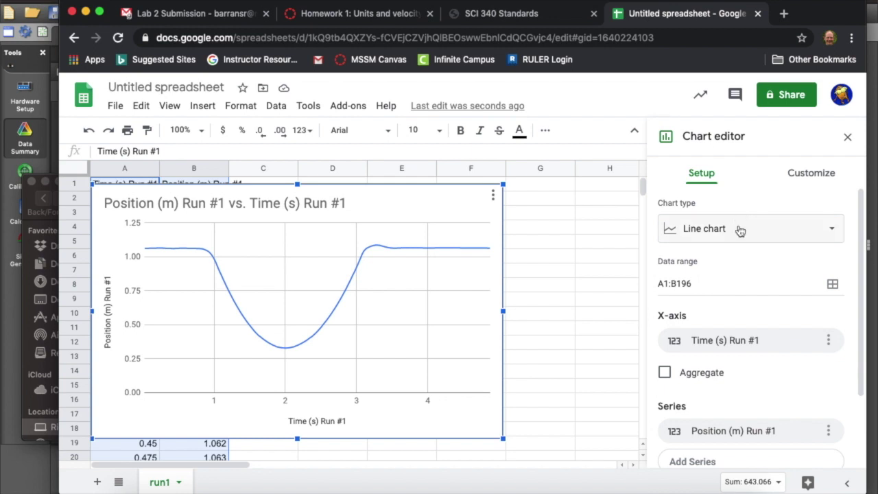
# - Change the chart type to Scatter chart
pyautogui.click(734, 232)
pyautogui.scroll(-5, 716, 340)
pyautogui.scroll(-10, 713, 346)
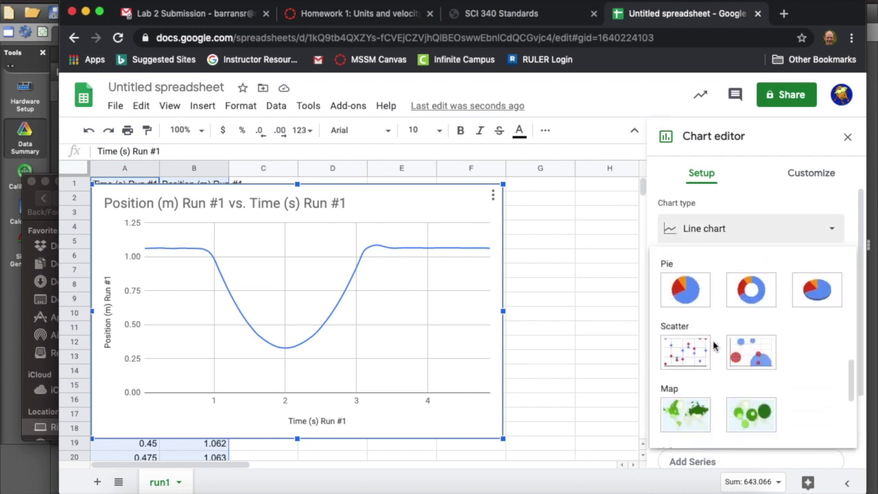
pyautogui.scroll(-2, 713, 343)
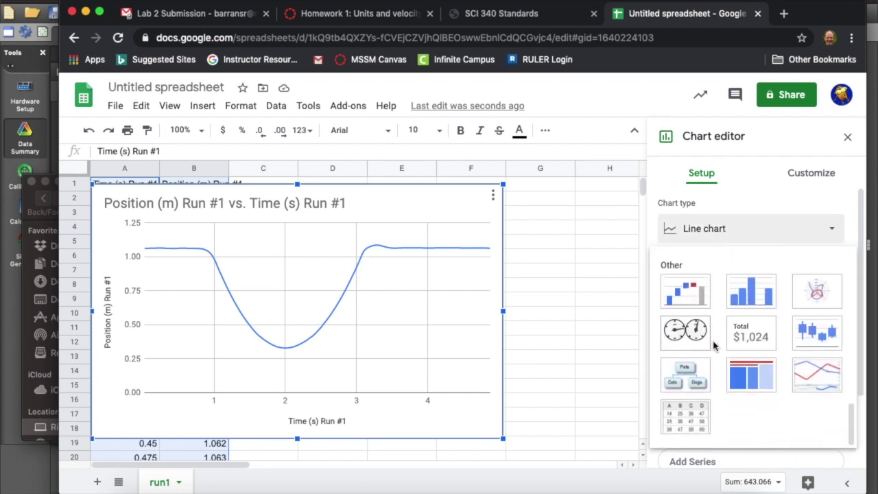
pyautogui.scroll(5, 706, 340)
pyautogui.click(689, 343)
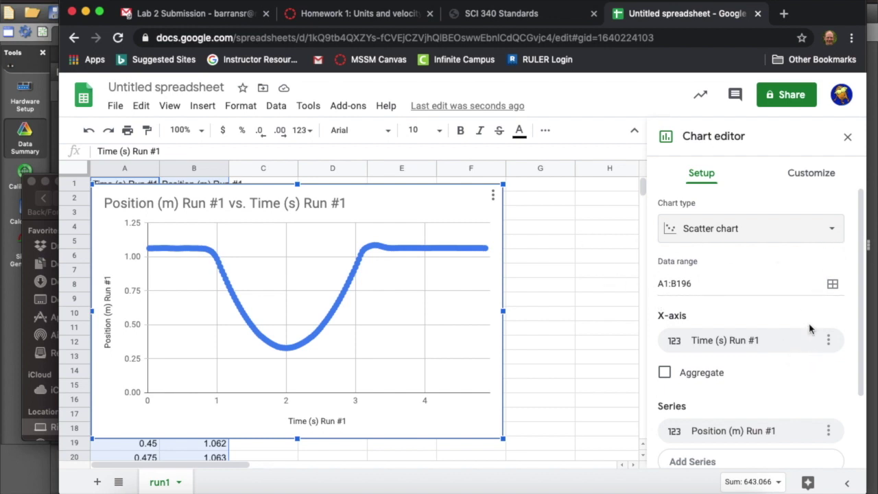
# - Move the scatter chart right to uncover columns A and B, then close its editor
pyautogui.click(834, 285)
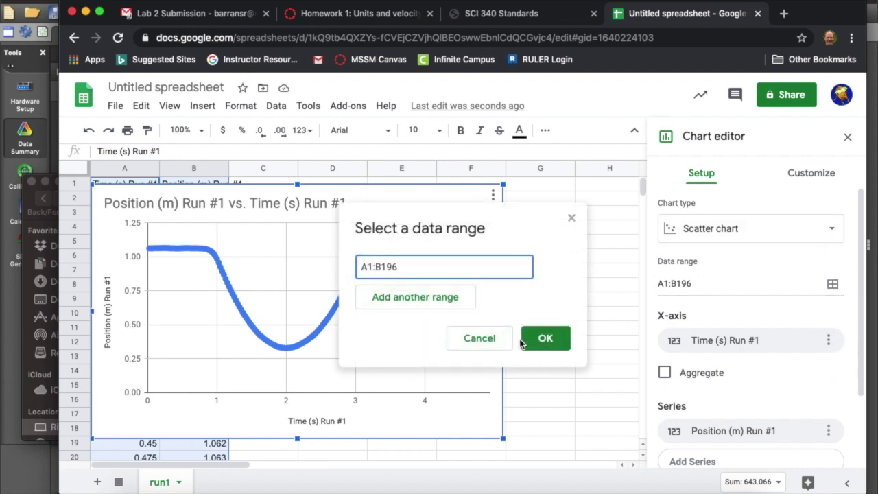
pyautogui.click(493, 337)
pyautogui.moveTo(414, 216); pyautogui.dragTo(566, 220)
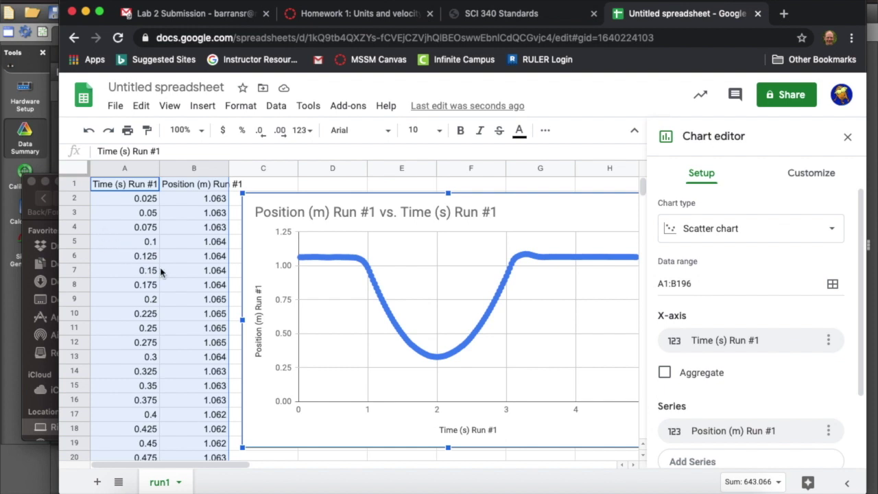
pyautogui.scroll(-2, 186, 264)
pyautogui.scroll(-5, 185, 264)
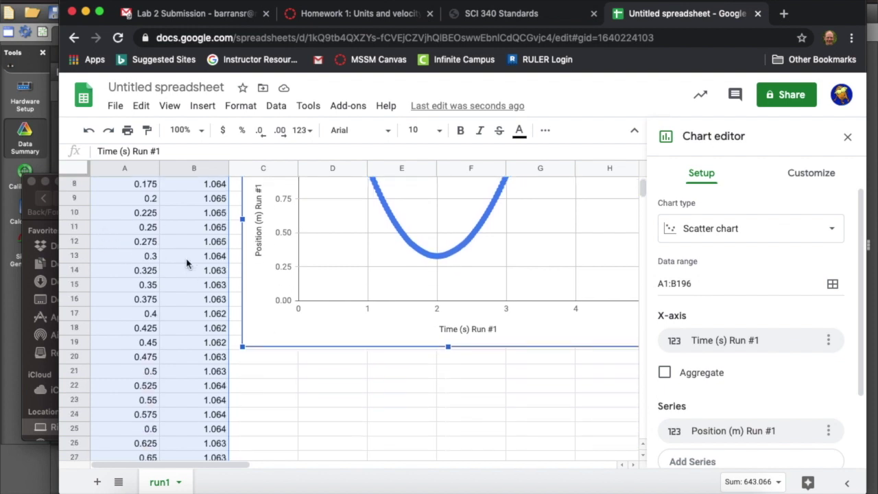
pyautogui.press('Escape')
# - Insert a test chart of the selected rows, delete it, and find row 41
pyautogui.click(203, 105)
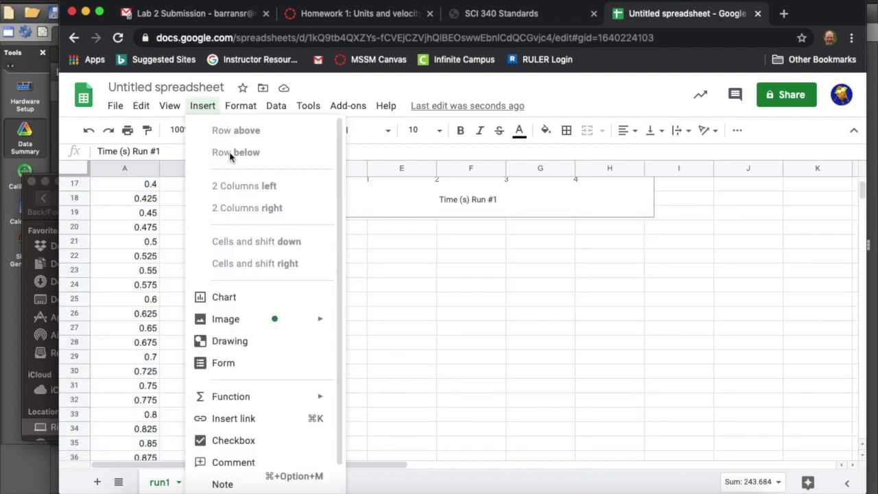
pyautogui.click(232, 296)
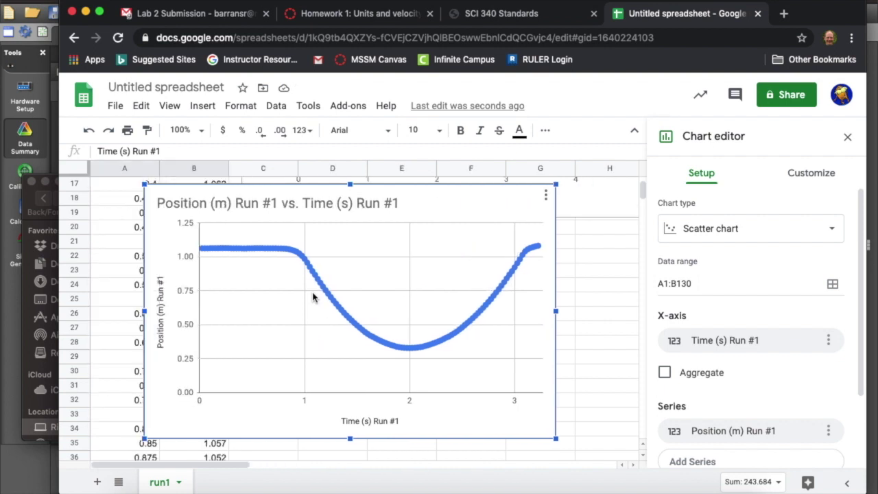
pyautogui.click(393, 205)
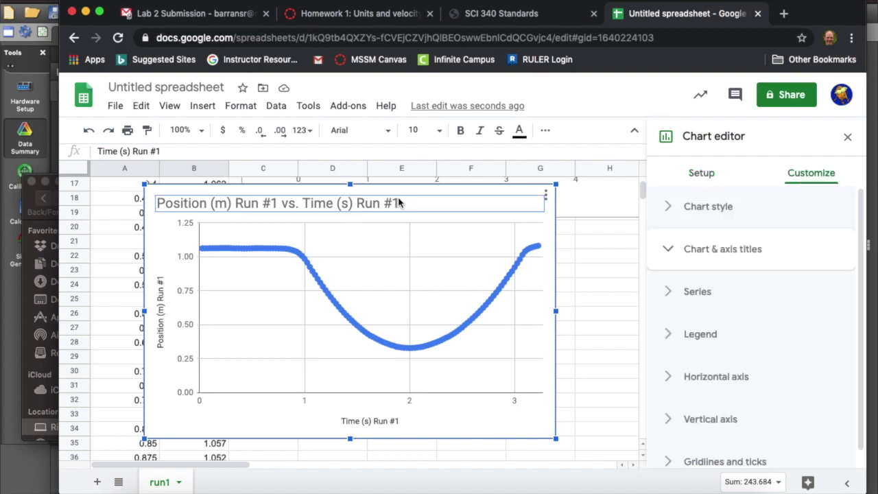
pyautogui.press('Escape')
pyautogui.press('Delete')
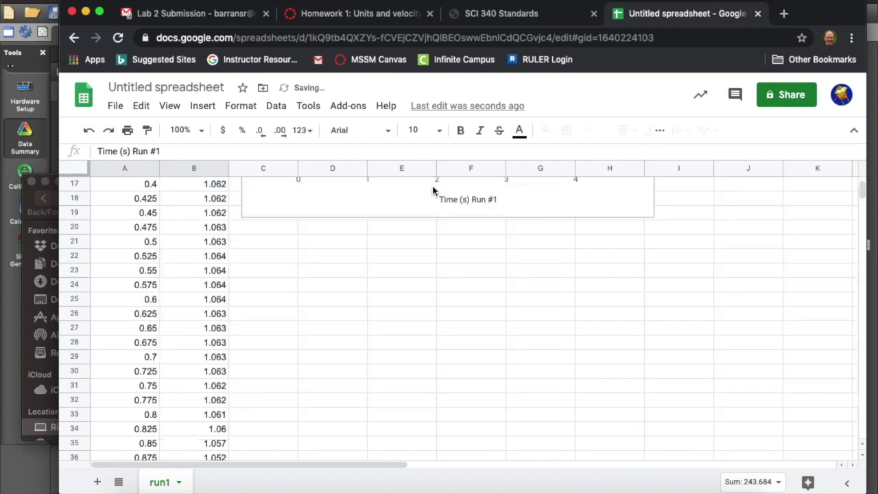
pyautogui.scroll(5, 378, 386)
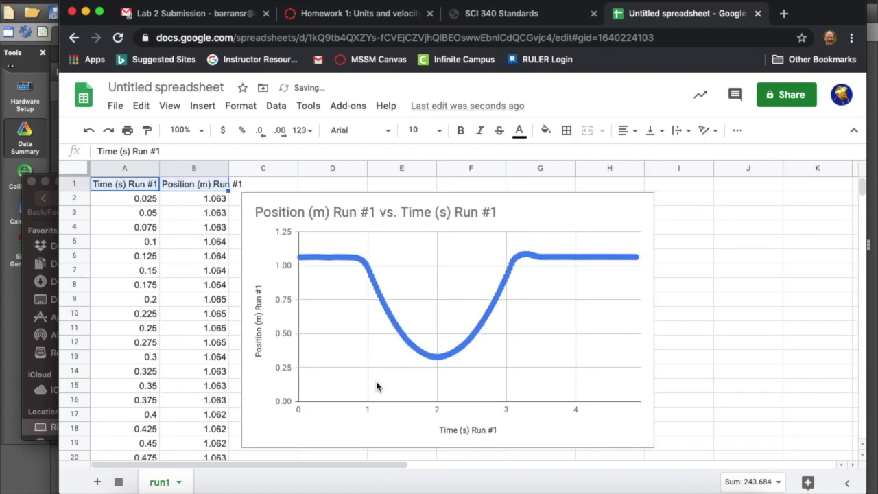
pyautogui.scroll(-9, 308, 336)
pyautogui.scroll(3, 308, 333)
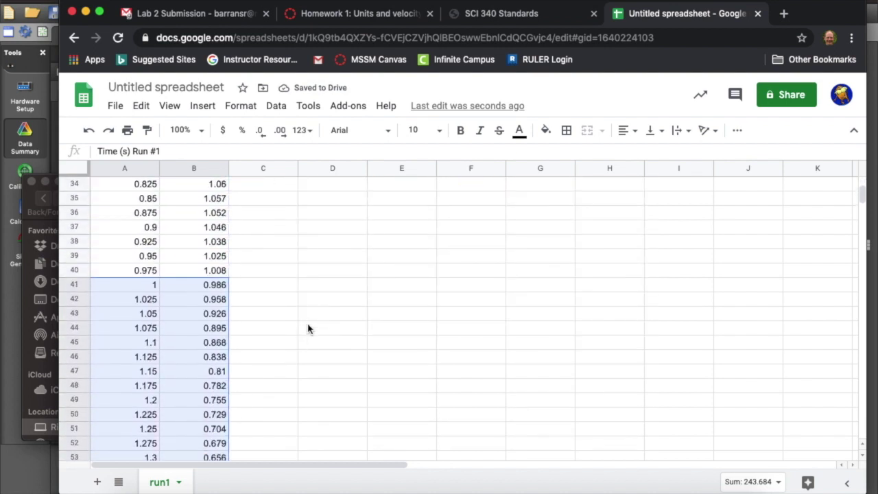
pyautogui.scroll(6, 308, 329)
pyautogui.scroll(-3, 308, 329)
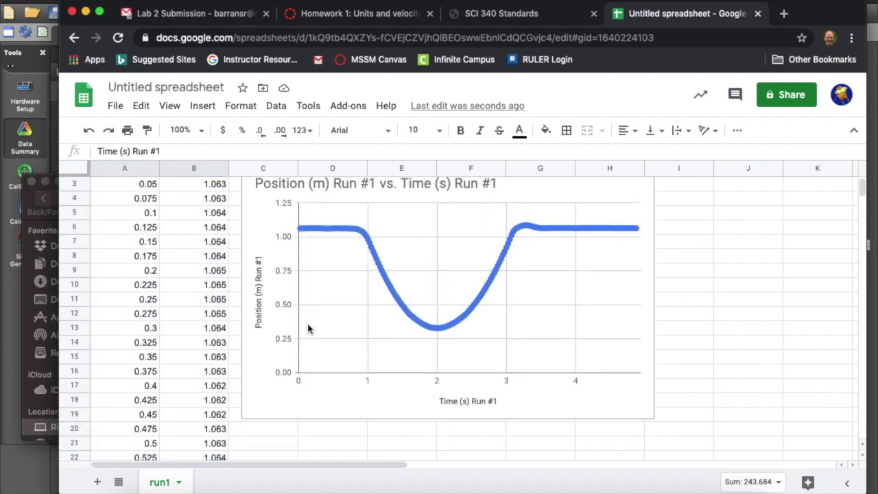
pyautogui.scroll(-3, 308, 329)
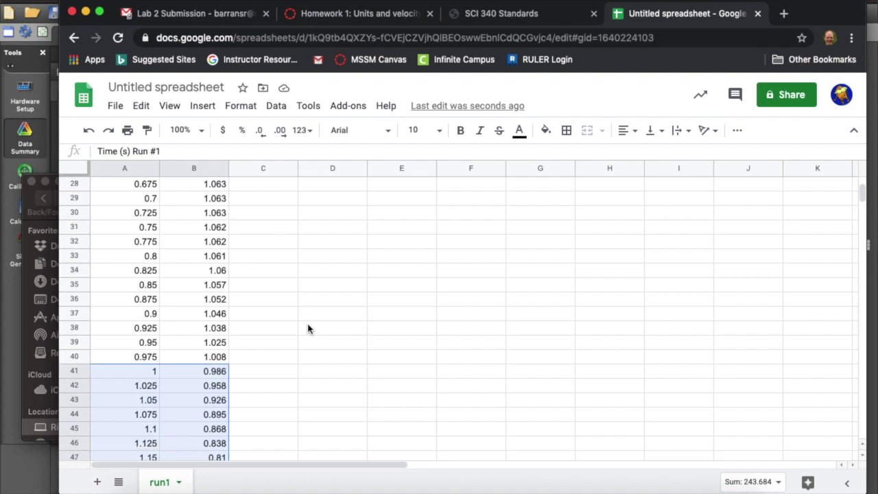
# - Insert a new chart of the rows from 41 onward and trim its data range end row
pyautogui.click(203, 106)
pyautogui.click(220, 218)
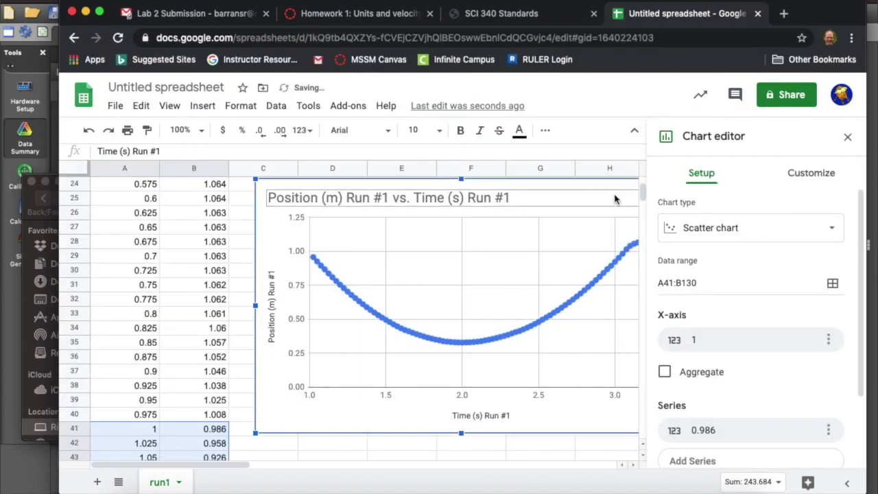
pyautogui.scroll(2, 614, 199)
pyautogui.scroll(1, 613, 199)
pyautogui.moveTo(558, 348); pyautogui.dragTo(557, 300)
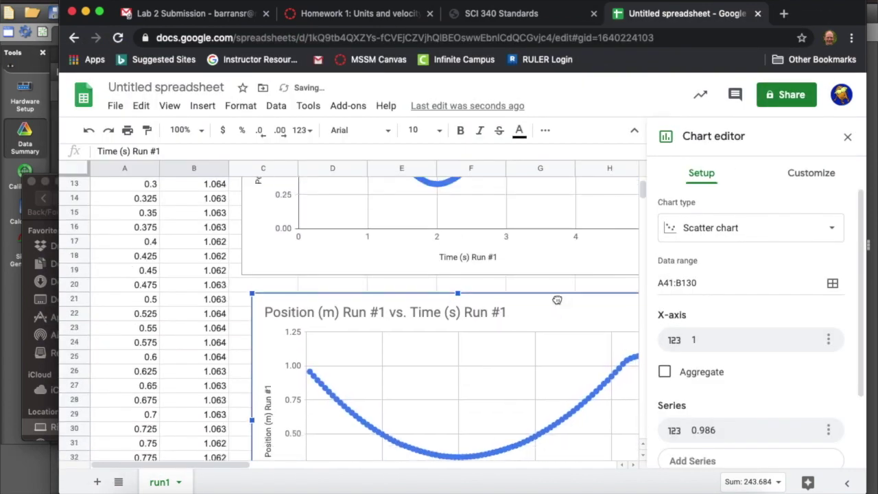
pyautogui.click(738, 280)
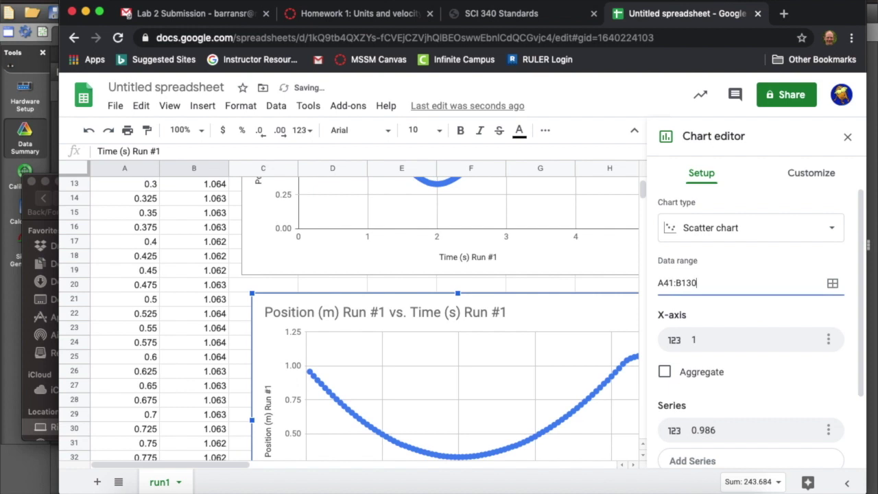
pyautogui.press('BackSpace')
pyautogui.press('BackSpace')
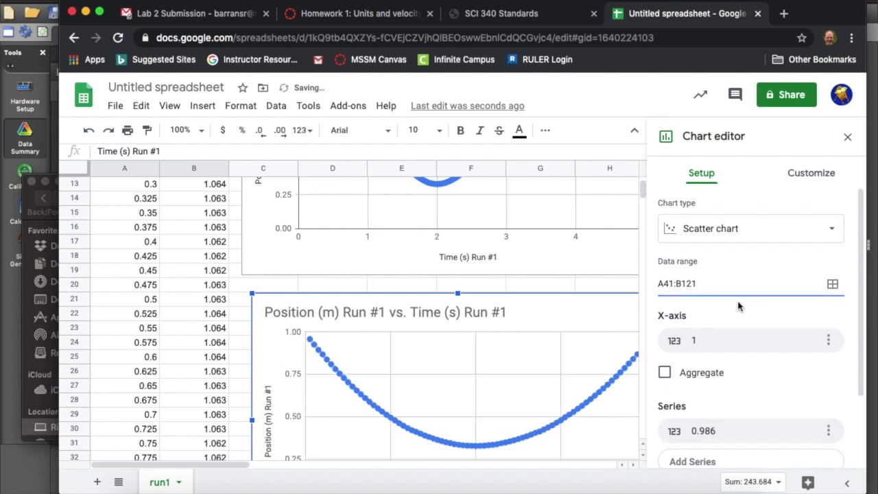
# - Uncheck 'Use row 41 as headers' so the chart plots A41:A121 against B41:B121
pyautogui.hscroll(2, 592, 359)
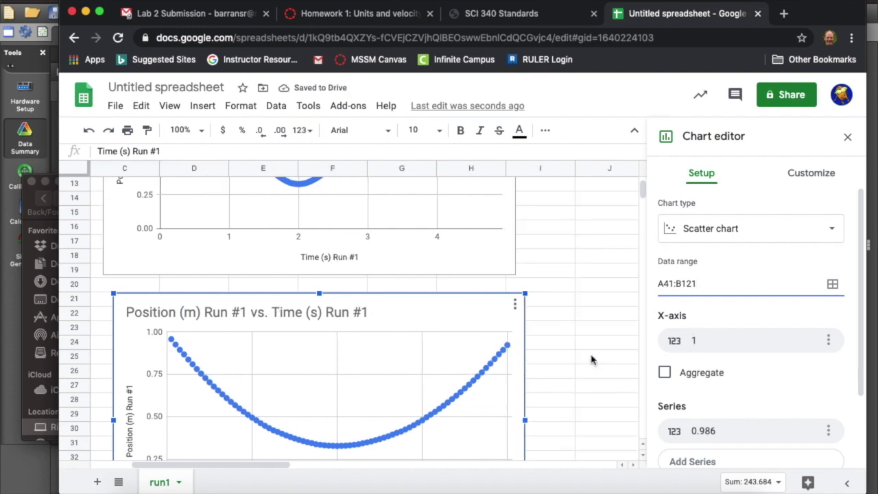
pyautogui.scroll(-1, 592, 358)
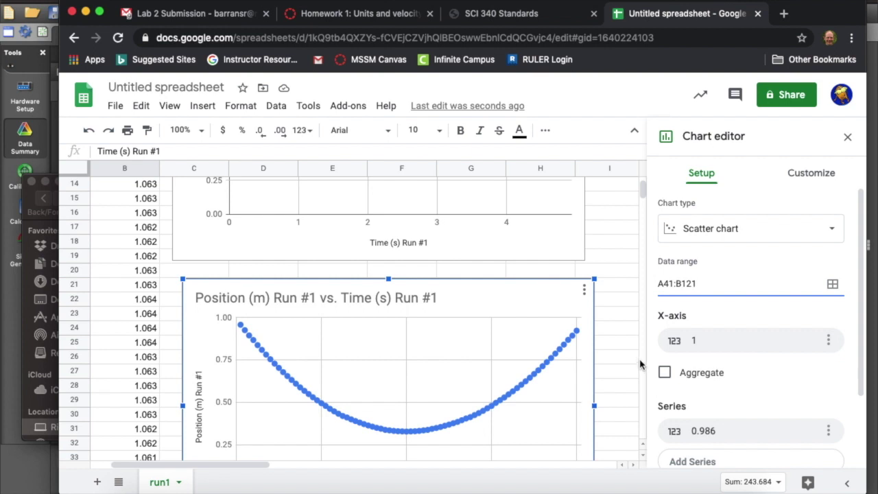
pyautogui.scroll(-2, 629, 347)
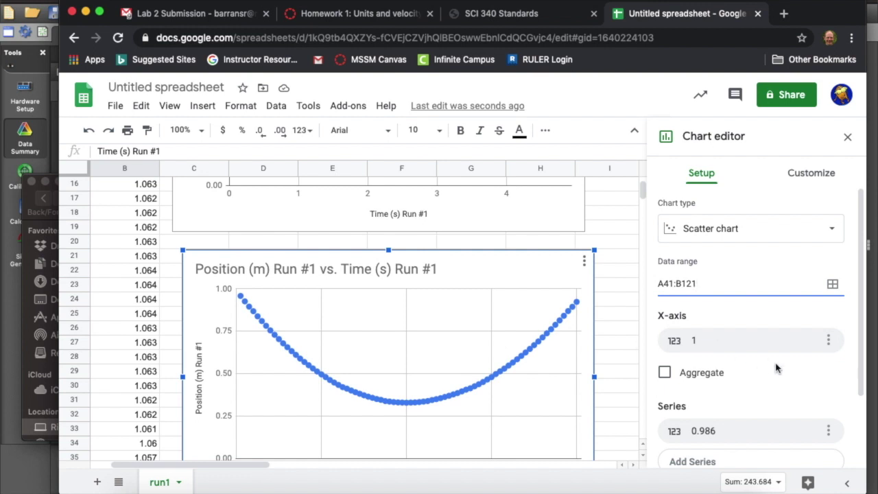
pyautogui.scroll(-3, 784, 406)
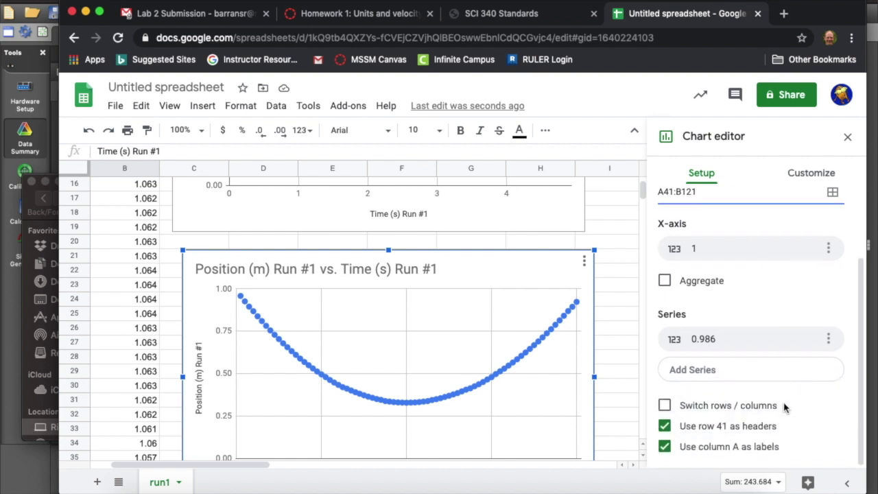
pyautogui.scroll(2, 785, 409)
pyautogui.scroll(-2, 784, 407)
pyautogui.click(665, 426)
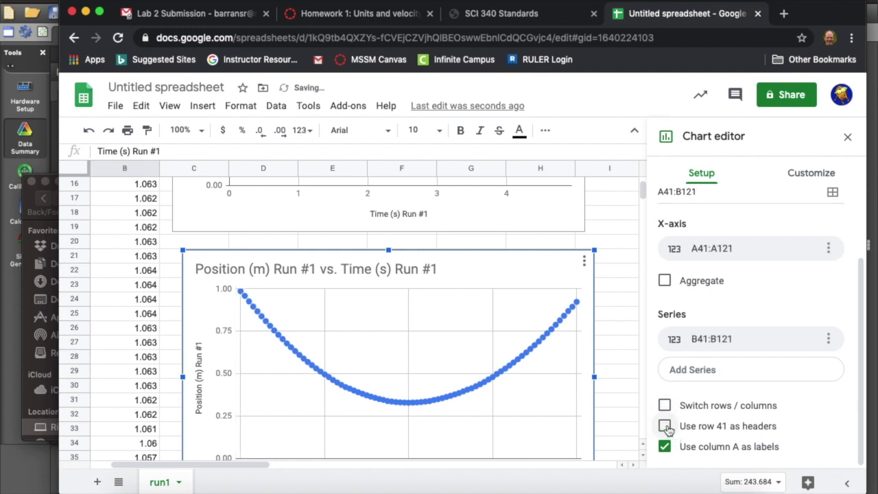
pyautogui.scroll(-2, 591, 353)
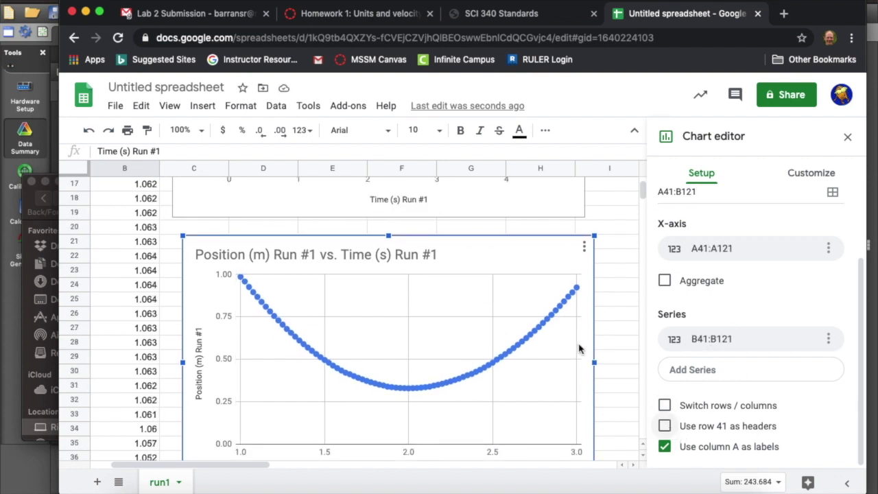
pyautogui.click(811, 172)
# - Add a polynomial trendline to the series, labelled with its equation
pyautogui.click(711, 284)
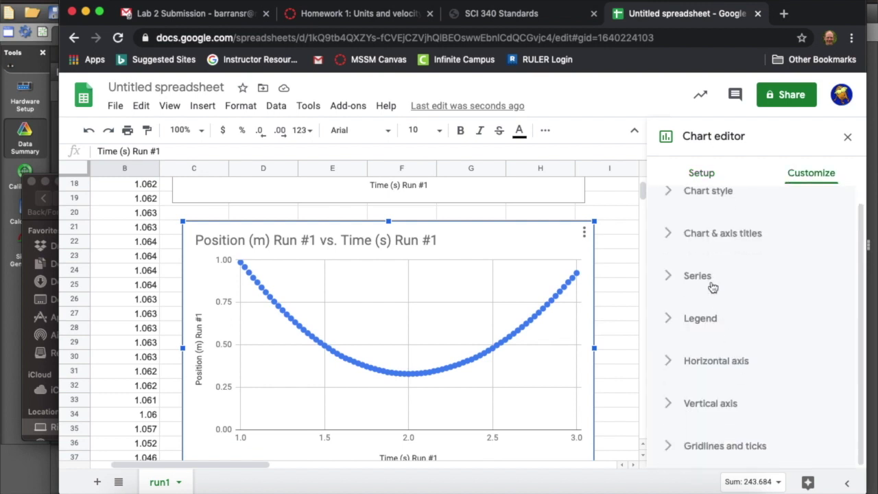
pyautogui.click(754, 353)
pyautogui.click(707, 336)
pyautogui.click(726, 373)
pyautogui.scroll(-3, 725, 373)
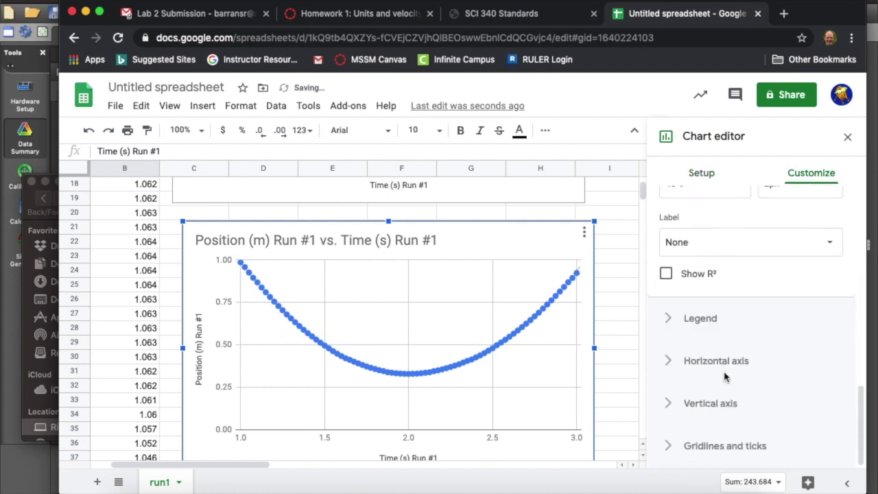
pyautogui.click(713, 242)
pyautogui.click(686, 285)
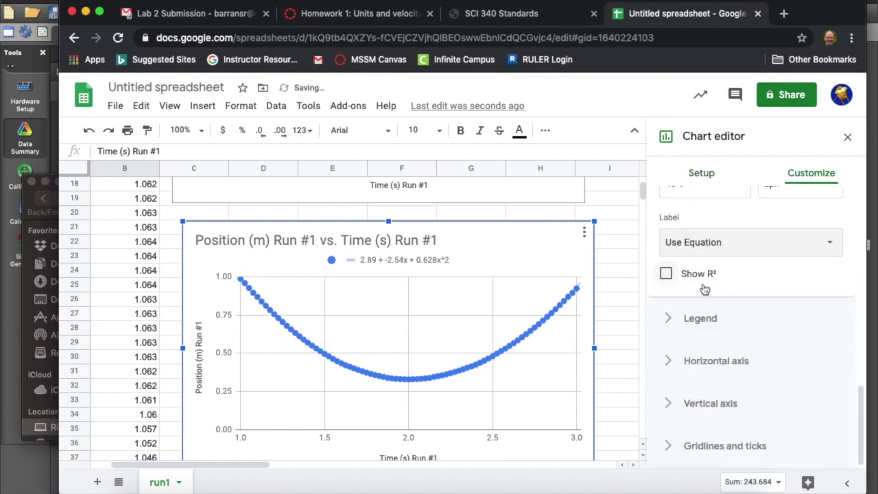
pyautogui.scroll(5, 724, 284)
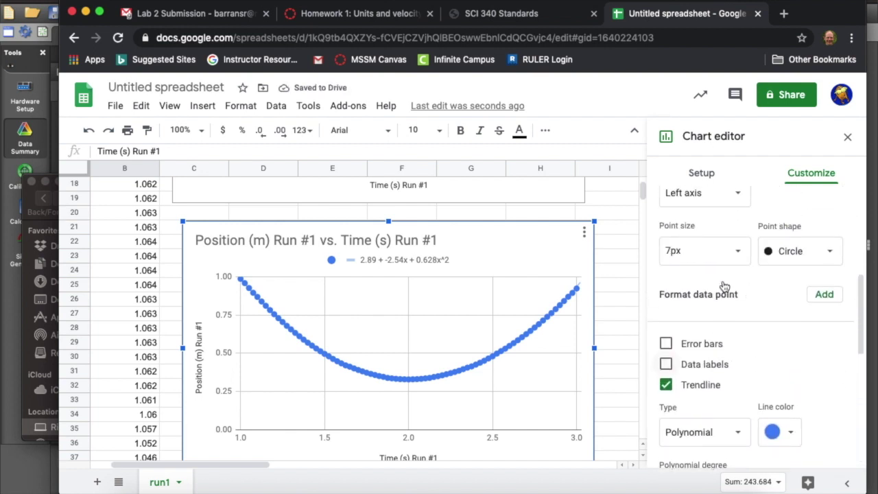
pyautogui.scroll(3, 723, 284)
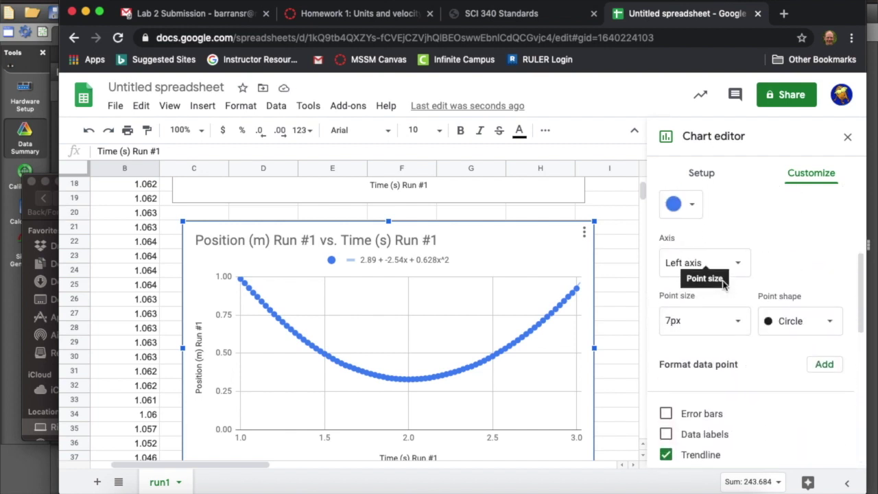
pyautogui.scroll(-1, 723, 284)
# - Set the chart's point size to 2px and close the chart editor
pyautogui.click(685, 315)
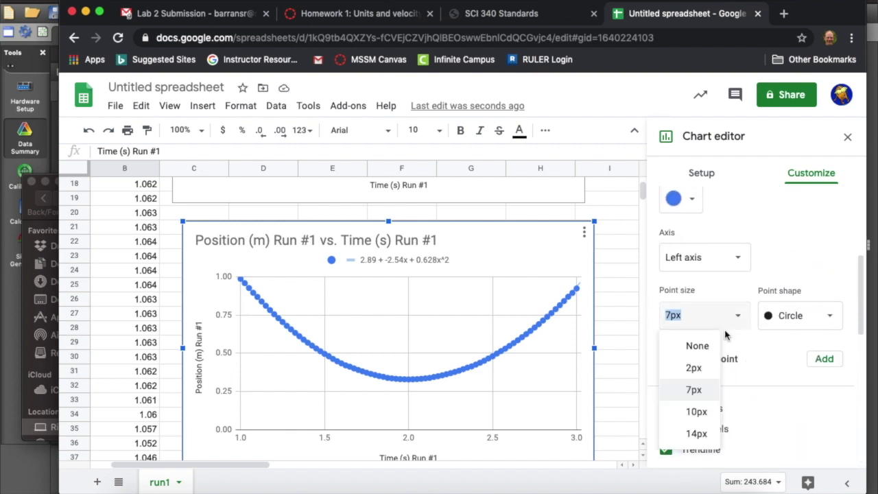
pyautogui.click(694, 367)
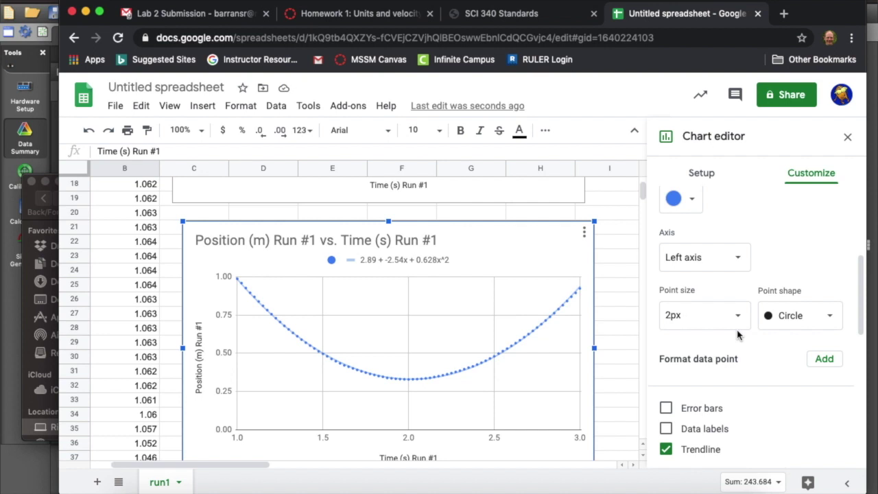
pyautogui.scroll(3, 737, 334)
pyautogui.scroll(-5, 737, 334)
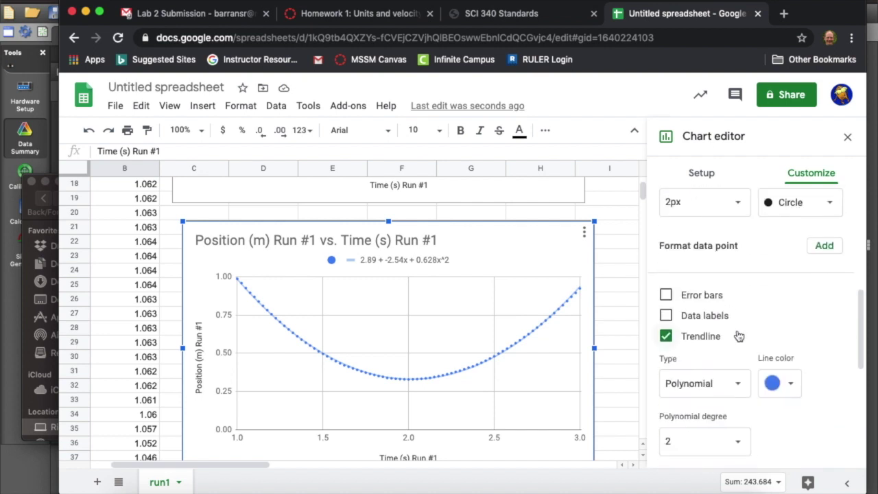
pyautogui.scroll(5, 737, 334)
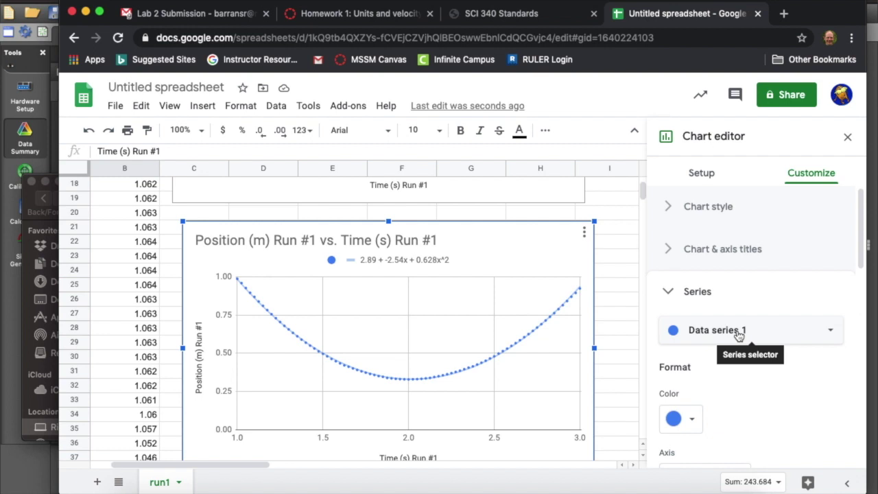
pyautogui.click(847, 136)
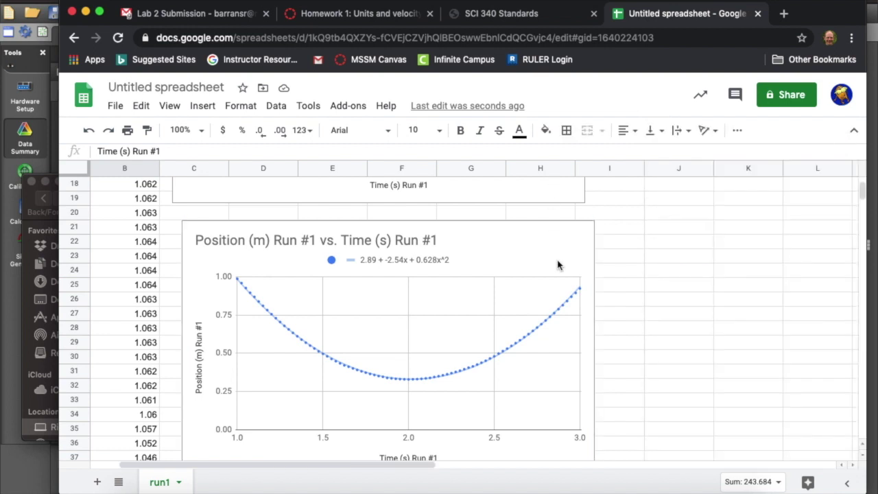
# - Add a highlight region to the velocity–time graph of Run #1
pyautogui.hscroll(-2, 557, 265)
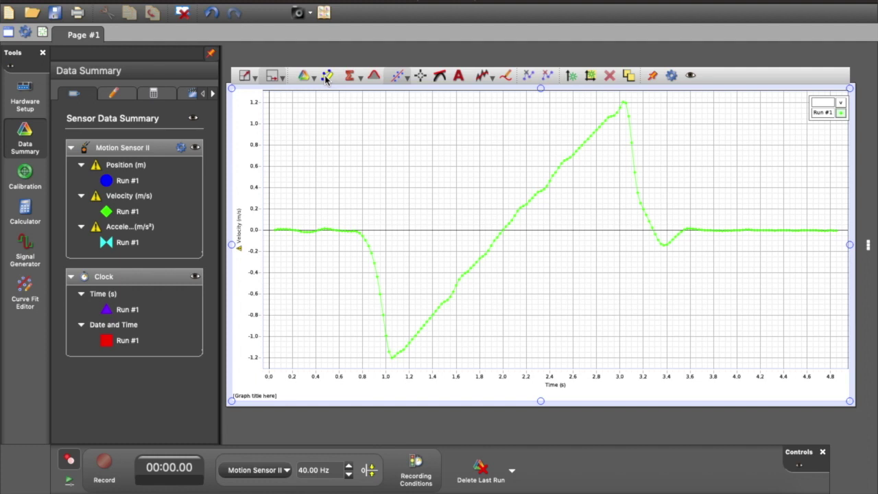
pyautogui.click(326, 76)
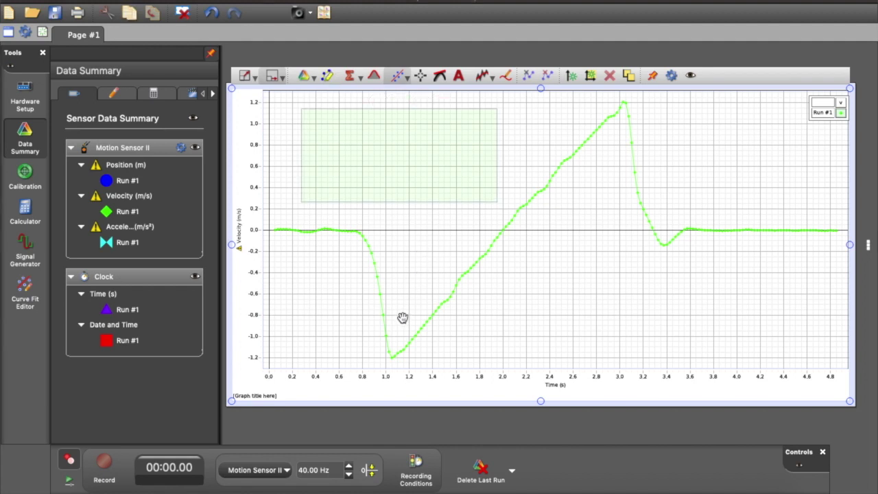
pyautogui.moveTo(400, 316); pyautogui.dragTo(402, 336)
# - Place and trim the highlight over the rising velocity data from about 1.1 to 2.0 s
pyautogui.moveTo(402, 199); pyautogui.dragTo(466, 217)
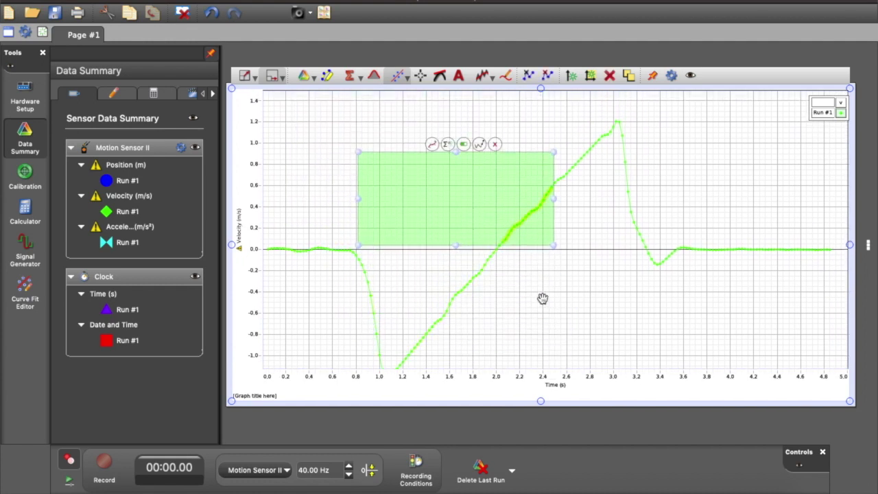
pyautogui.moveTo(543, 295); pyautogui.dragTo(546, 280)
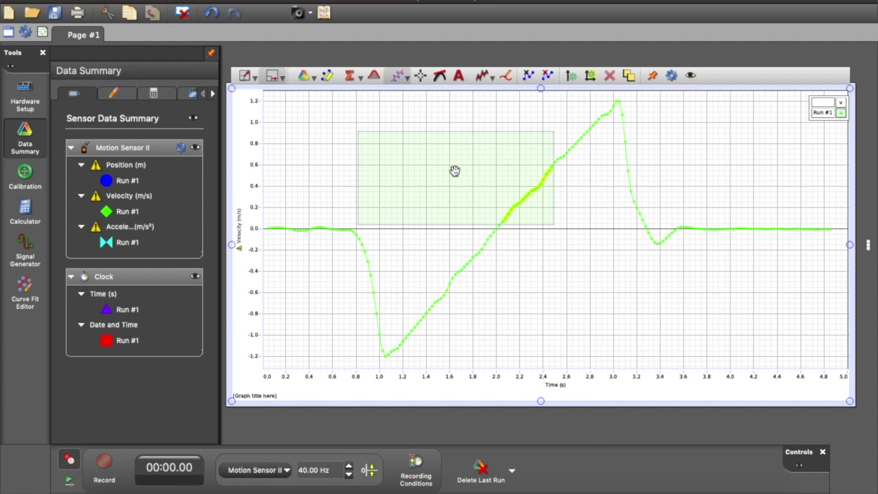
pyautogui.moveTo(455, 171); pyautogui.dragTo(488, 307)
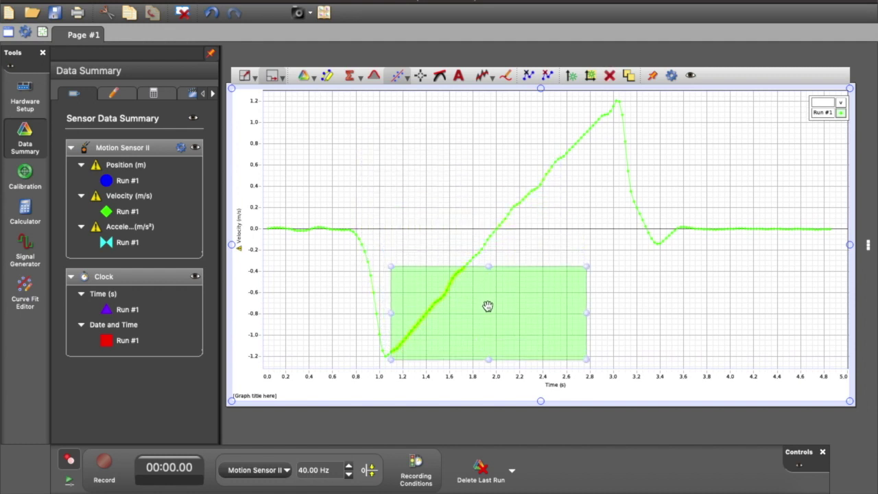
pyautogui.moveTo(587, 266); pyautogui.dragTo(491, 203)
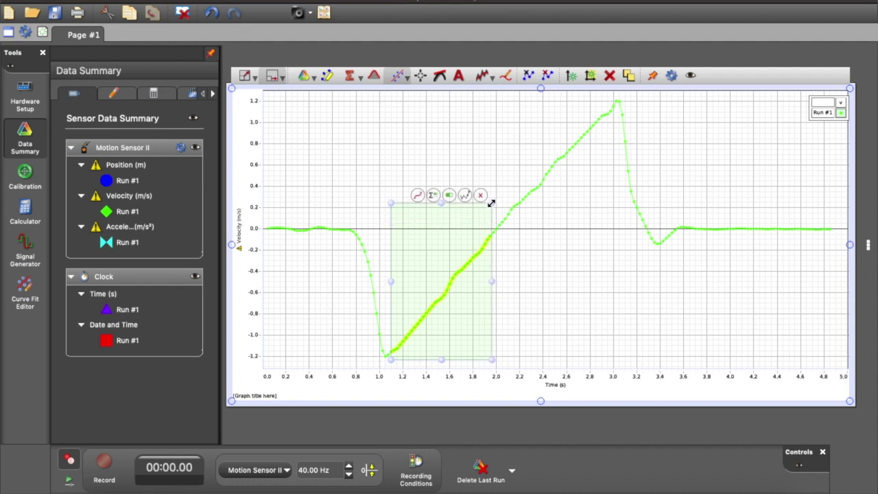
pyautogui.click(467, 134)
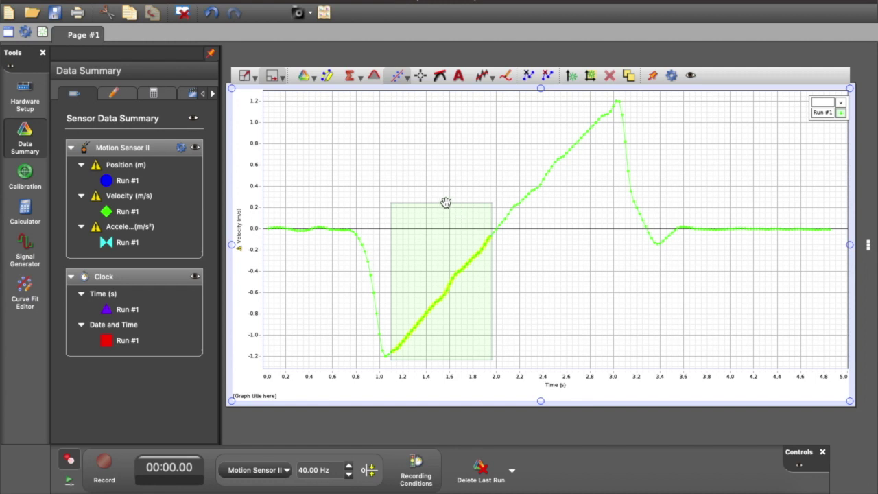
# - Apply a Linear: mx + b curve fit to the highlighted velocity data
pyautogui.click(407, 80)
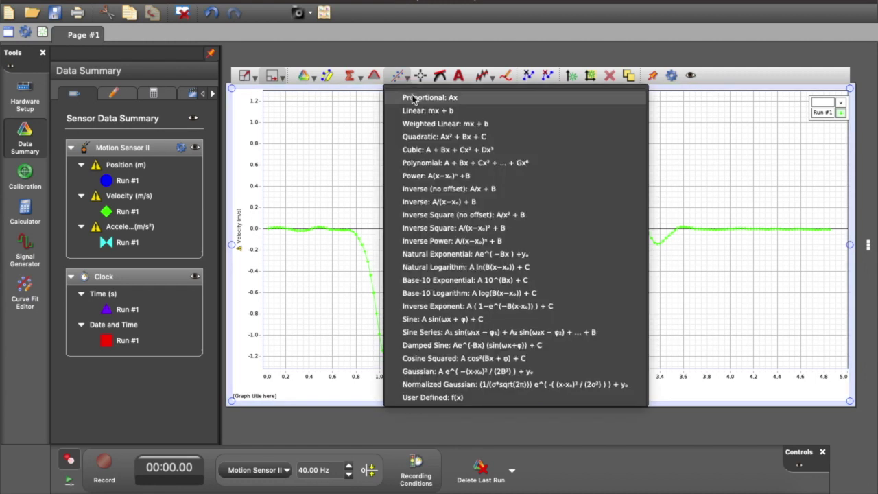
pyautogui.click(416, 112)
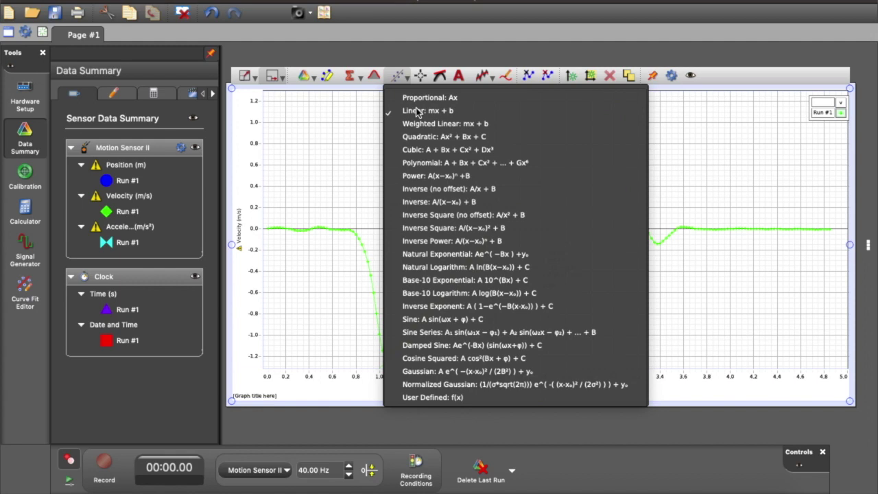
pyautogui.click(346, 118)
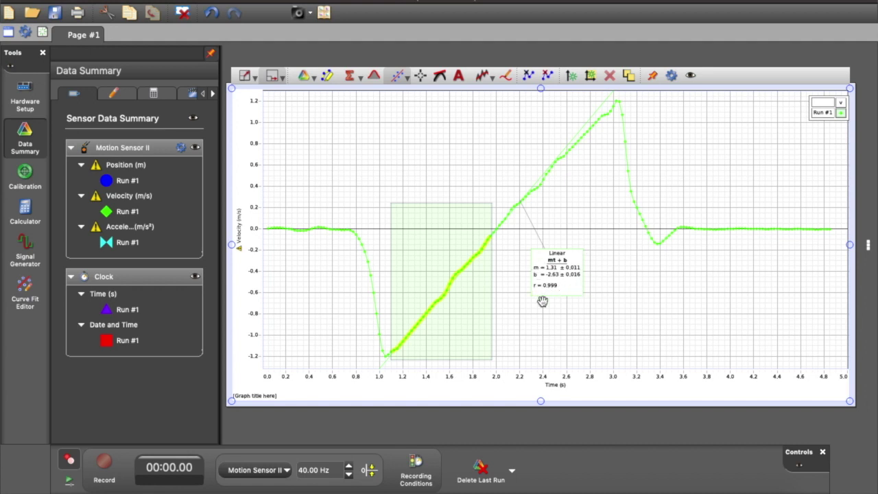
# - Stretch the fit region over about 1.2–3.0 s, giving m = 1.25, b = -2.53, r = 0.999
pyautogui.moveTo(457, 280)
pyautogui.mouseDown()
pyautogui.moveTo(574, 183)
pyautogui.moveTo(575, 173)
pyautogui.mouseUp()
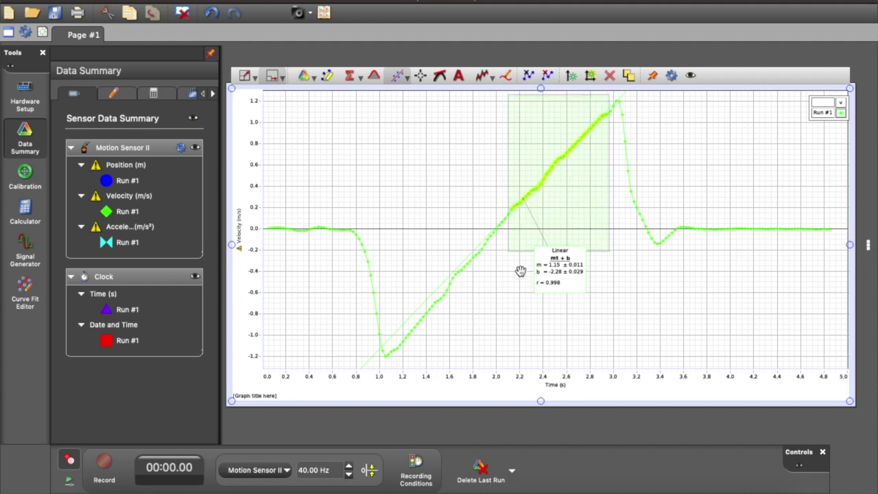
pyautogui.moveTo(508, 255)
pyautogui.mouseDown()
pyautogui.moveTo(434, 352)
pyautogui.moveTo(387, 359)
pyautogui.moveTo(396, 365)
pyautogui.mouseUp()
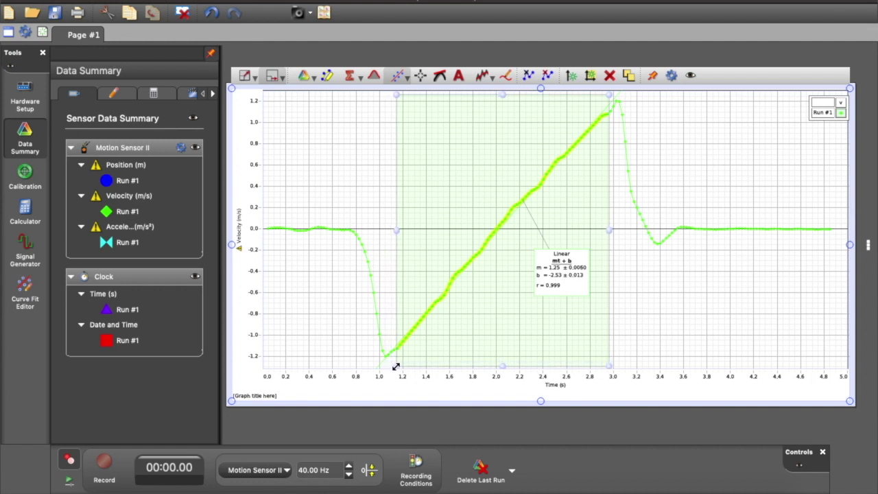
pyautogui.click(540, 302)
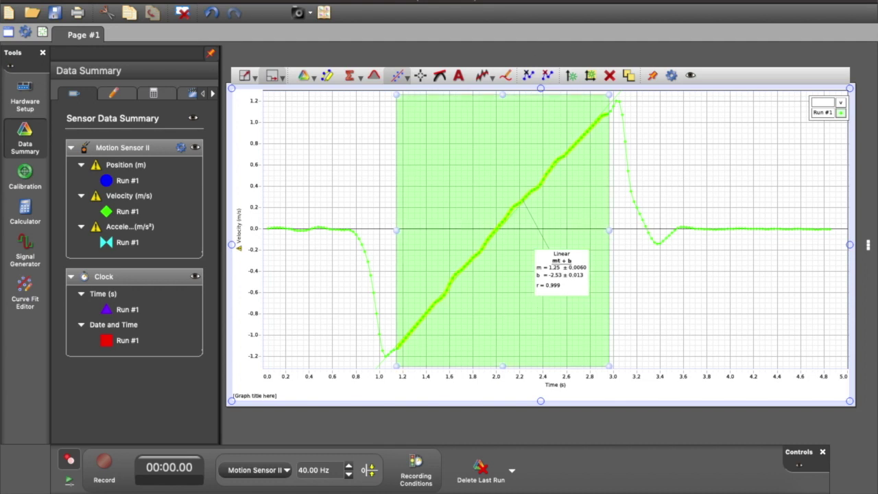